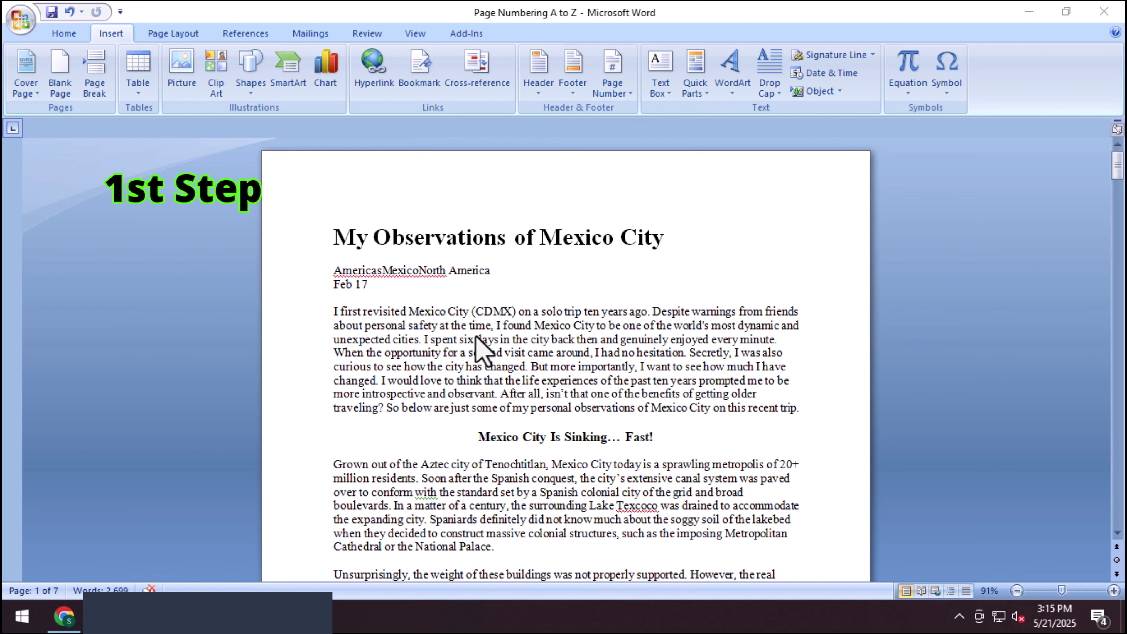
- Look through the document's pages as far as the "We want to Page Break From Here" heading, viewing two pages side by side
scroll(482, 351, down, 2)
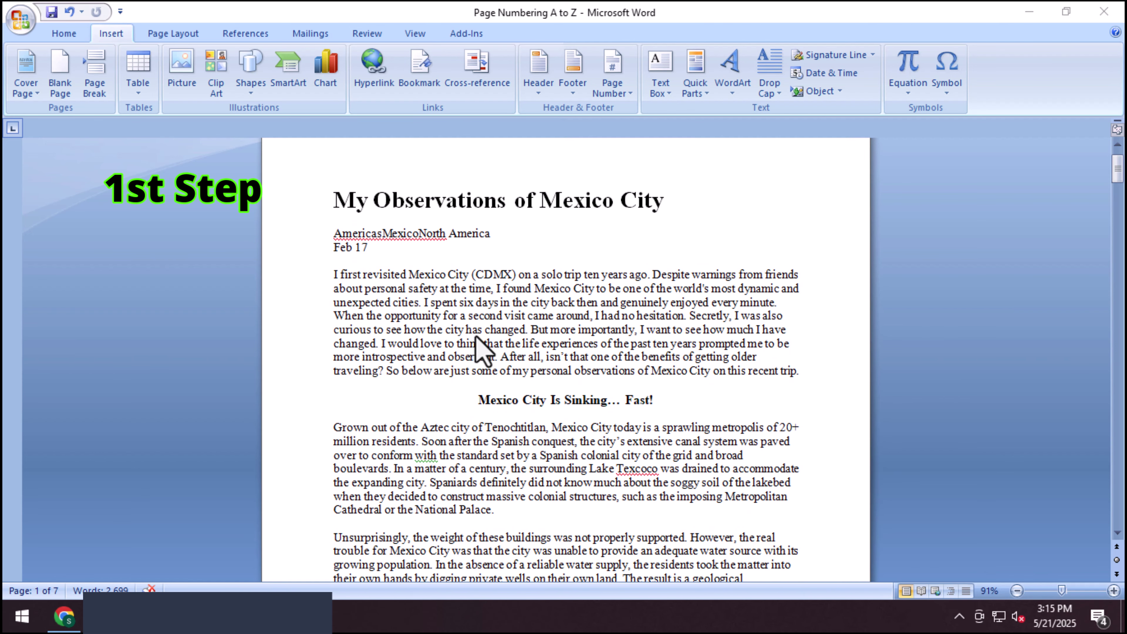
ctrl+scroll(477, 339, down, 3)
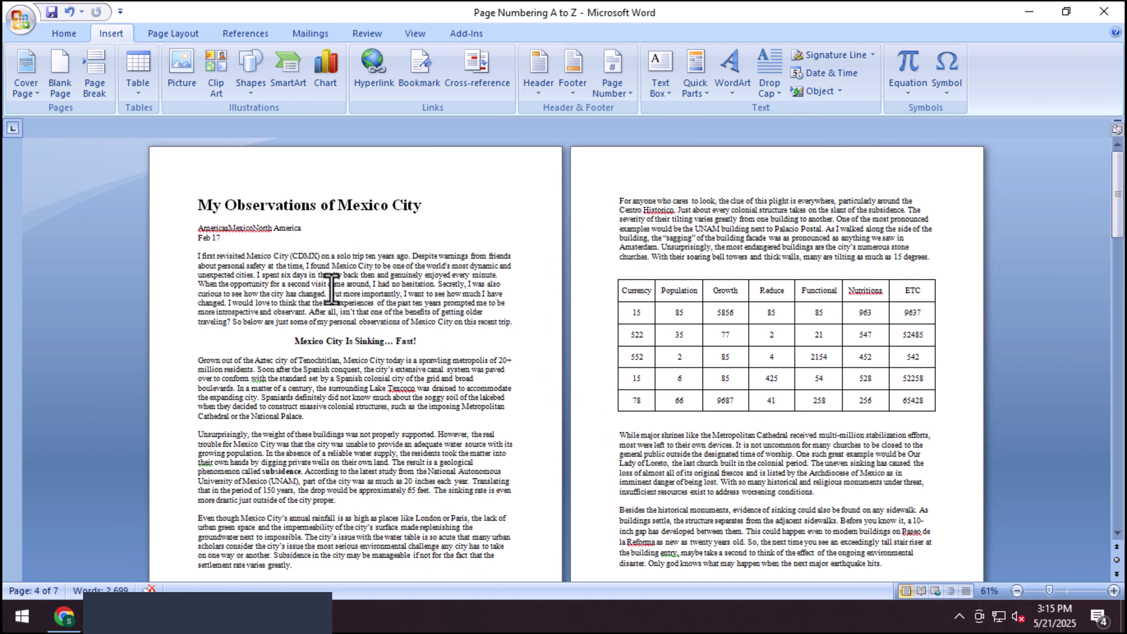
drag(191, 208, 201, 221)
click(390, 227)
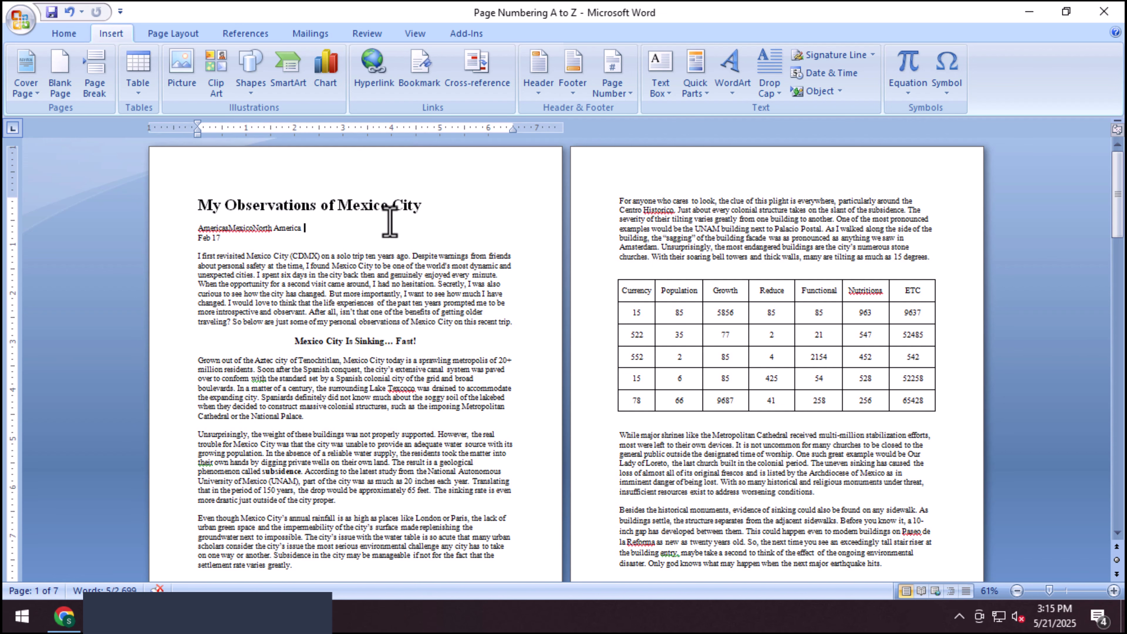
scroll(530, 240, down, 8)
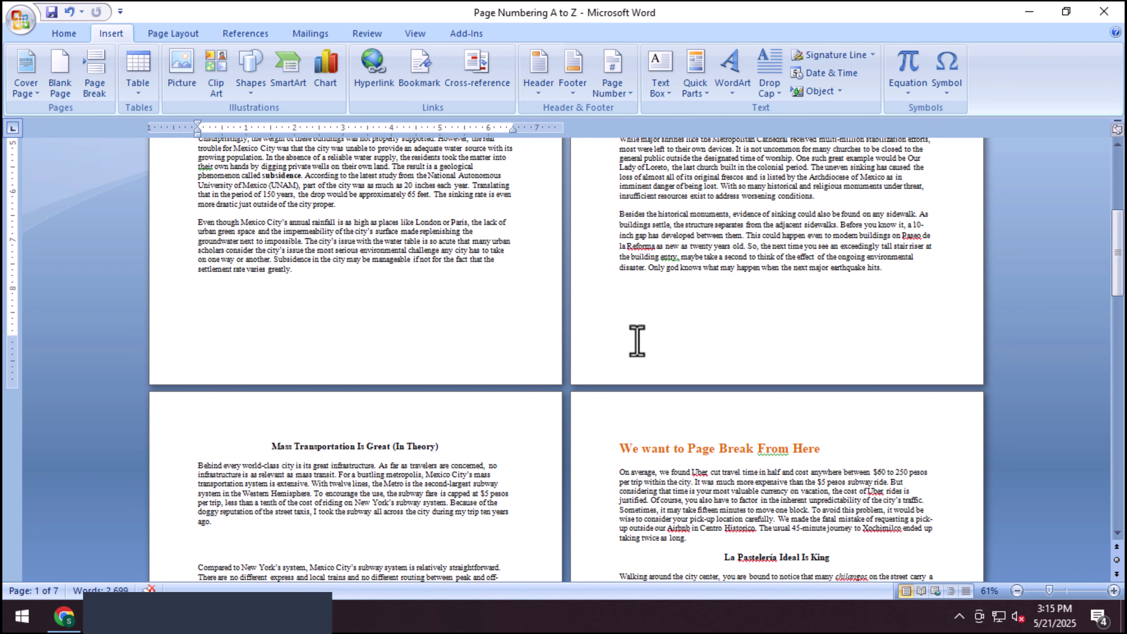
scroll(390, 373, down, 10)
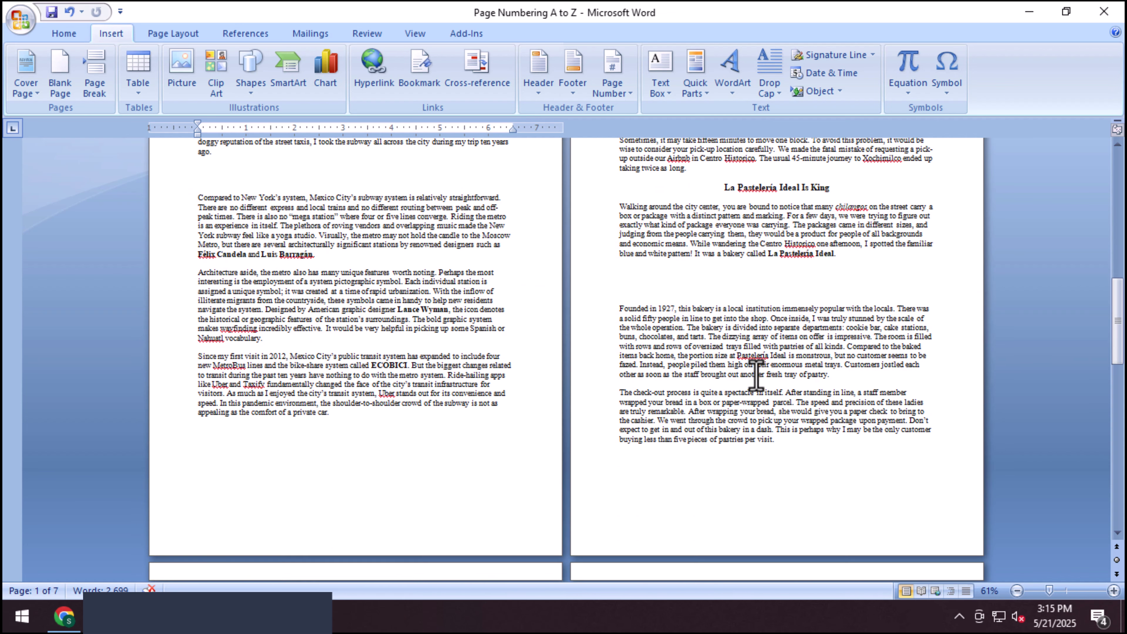
scroll(756, 376, up, 5)
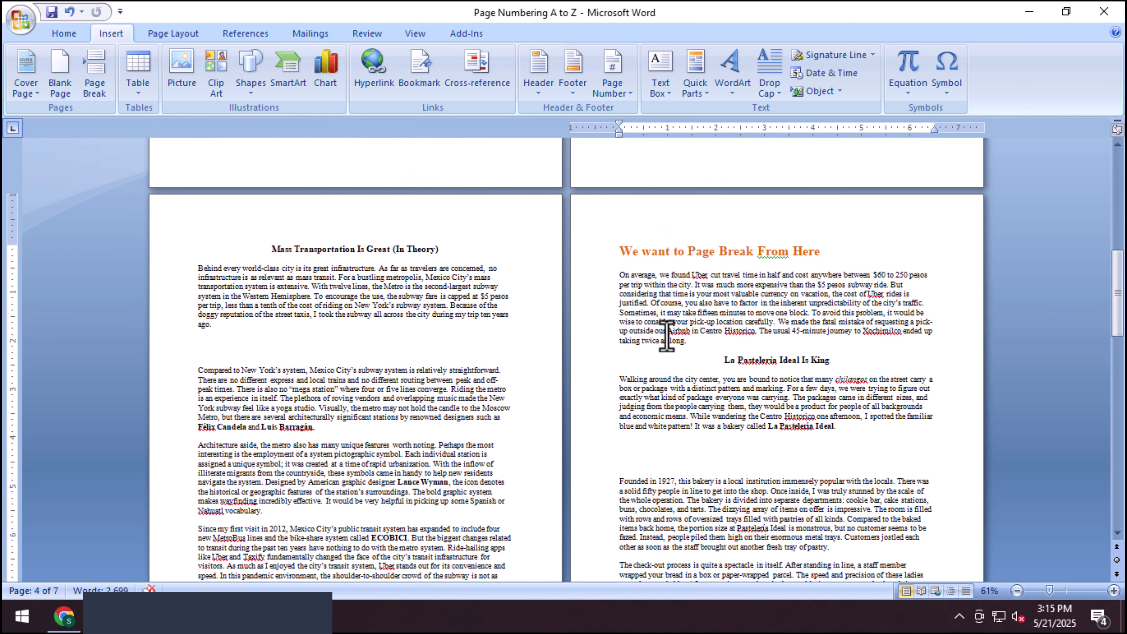
scroll(667, 335, up, 1)
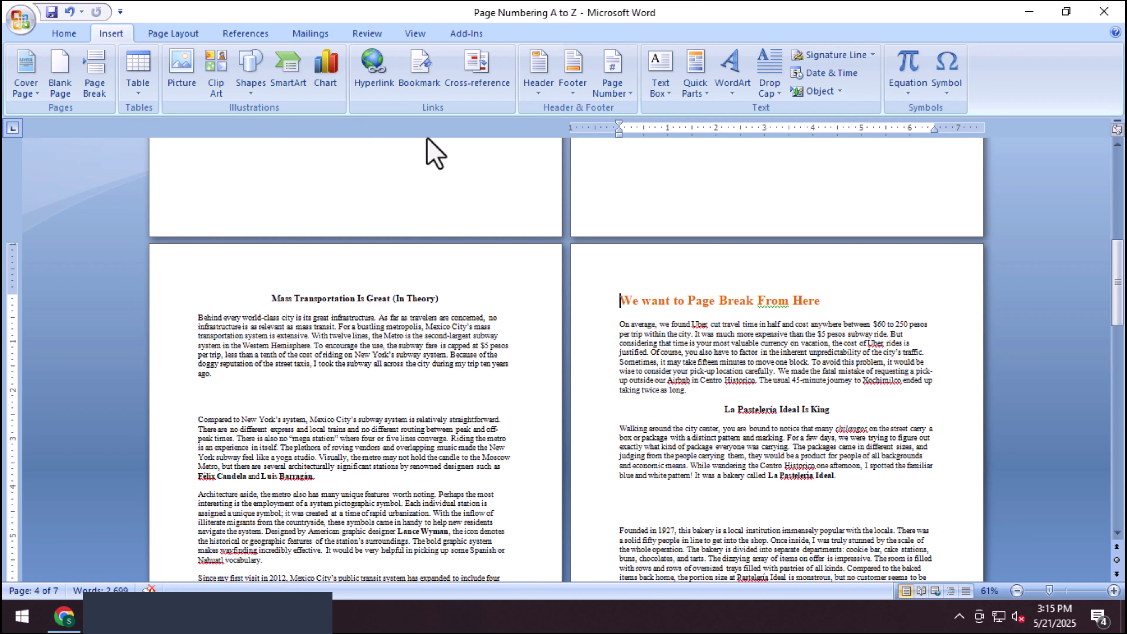
- Insert Plain Number 1 page numbers at the bottom of the pages, enlarge the number, and close the footer
click(613, 85)
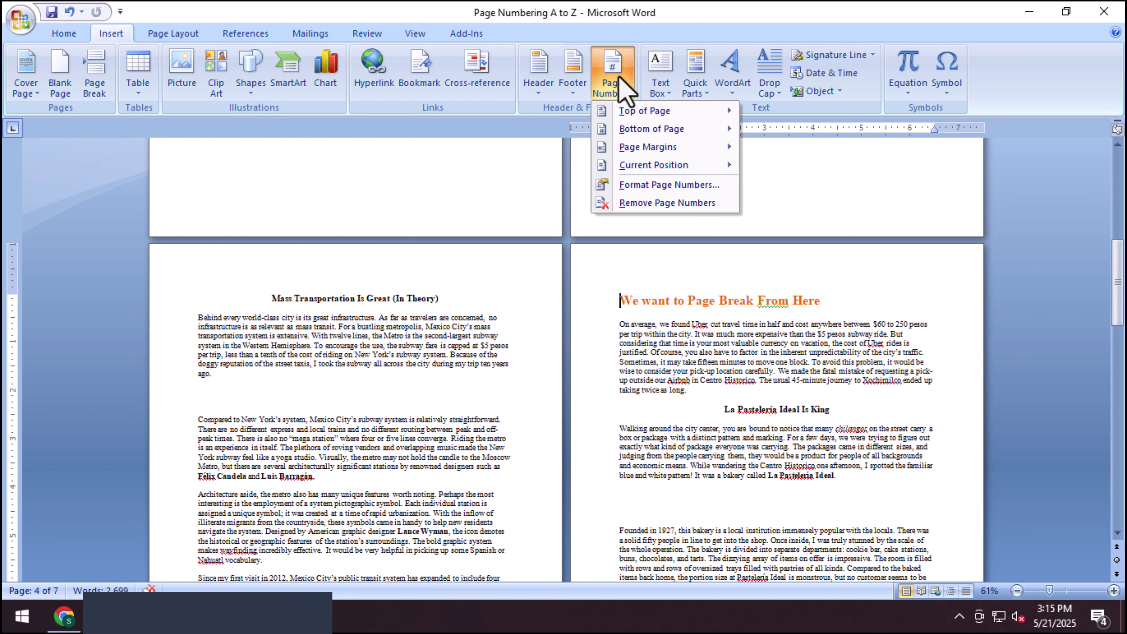
mouse_move(657, 129)
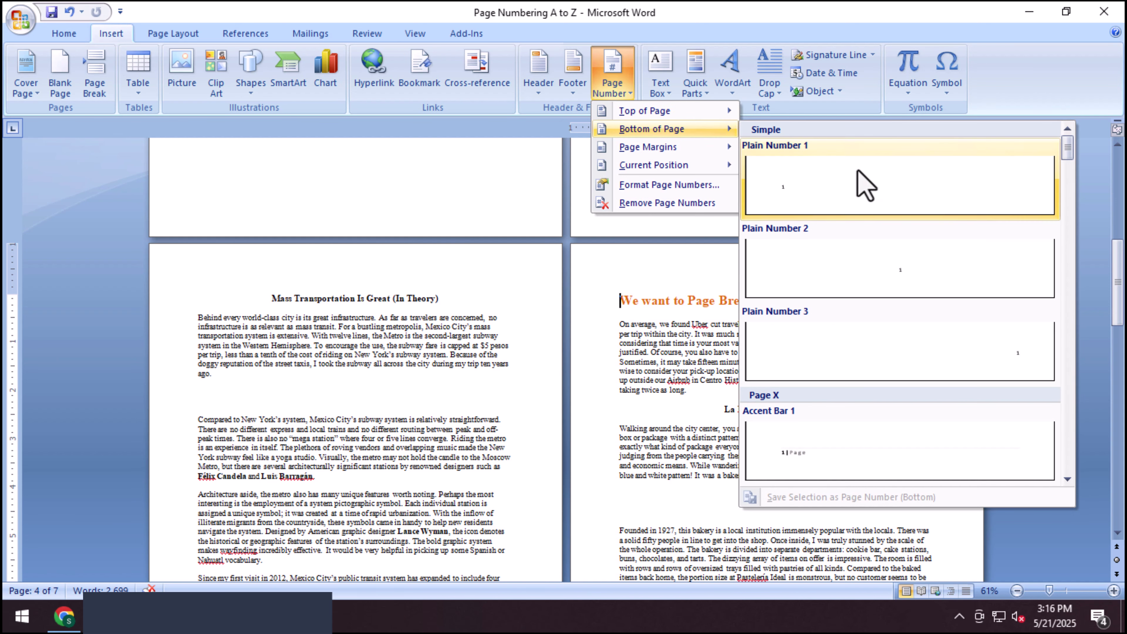
click(838, 221)
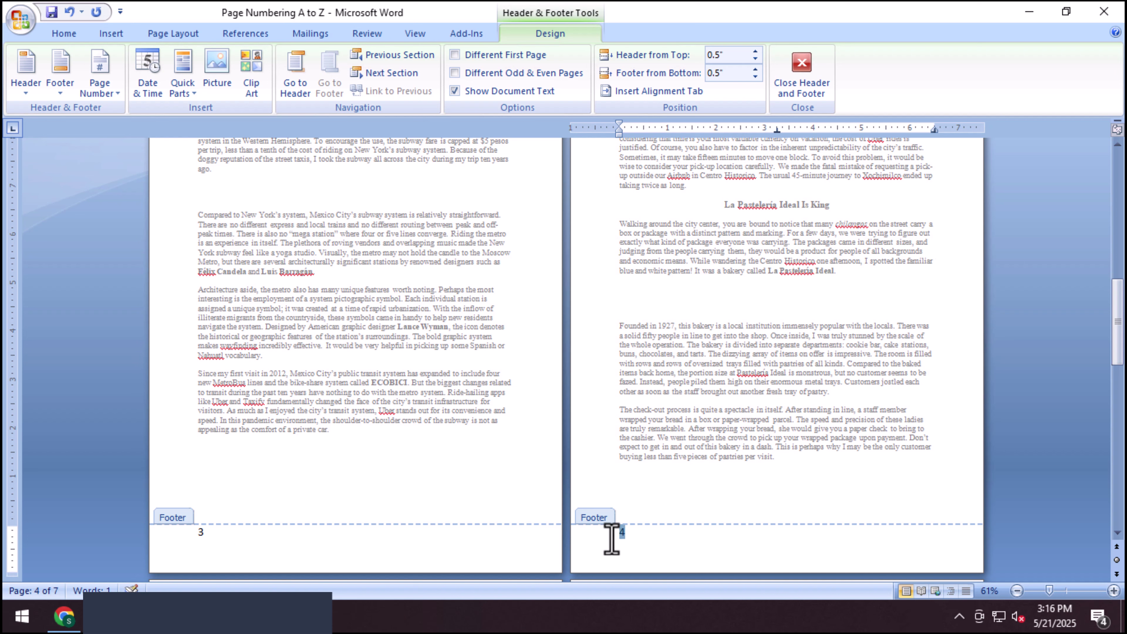
key(ctrl+shift+period)
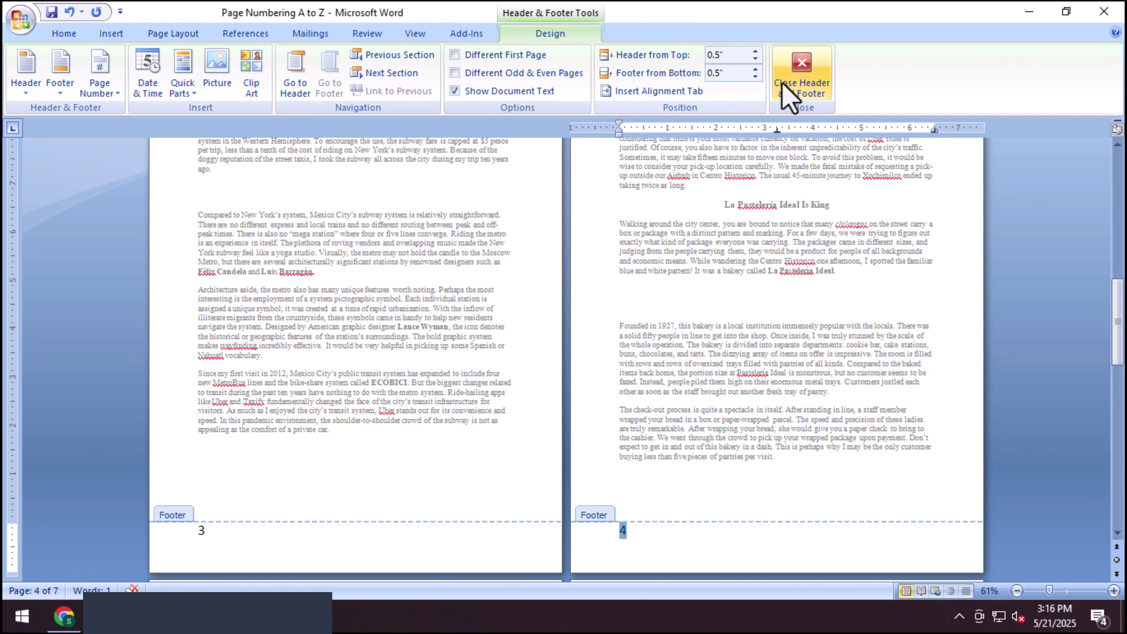
click(794, 82)
- Insert a Next Page section break before the "We want to Page Break From Here" heading
scroll(616, 351, up, 1)
scroll(617, 350, up, 3)
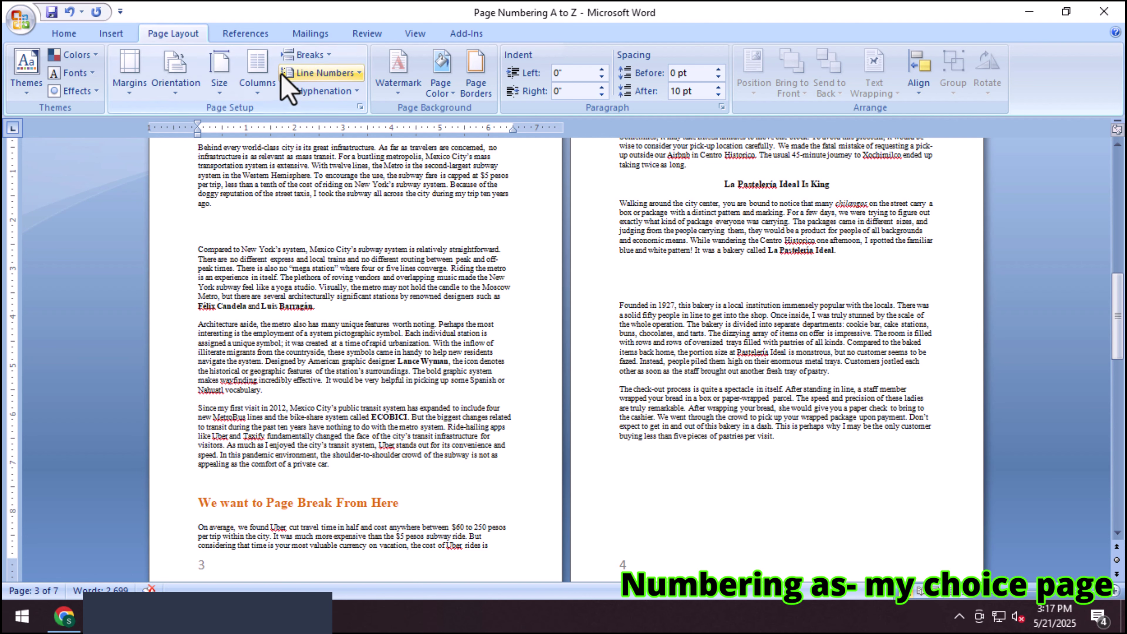
click(298, 56)
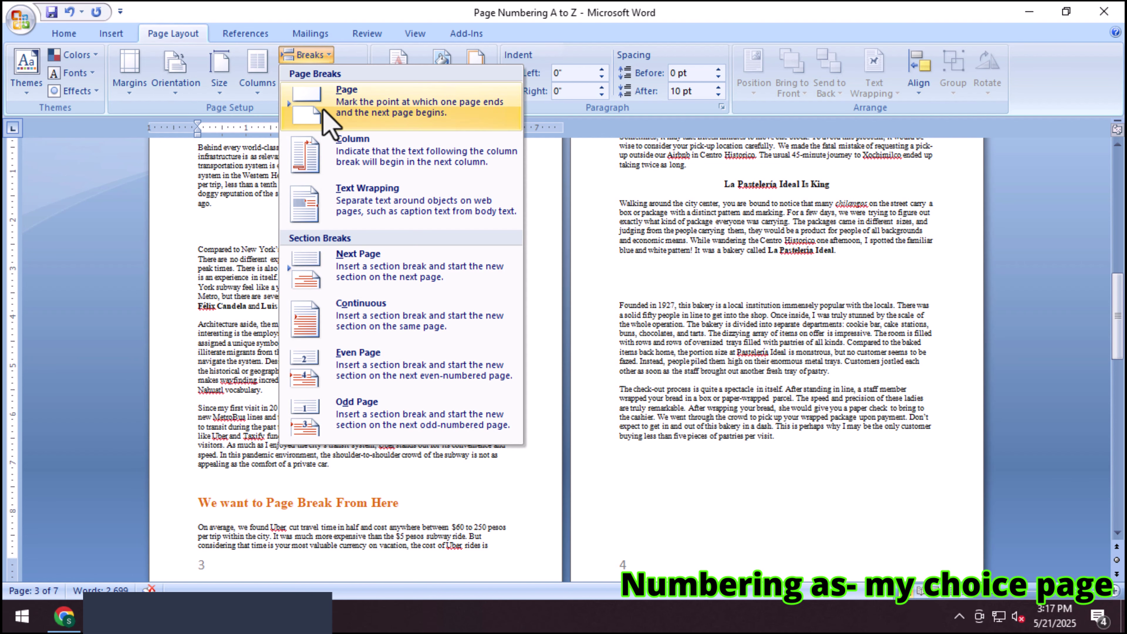
click(357, 274)
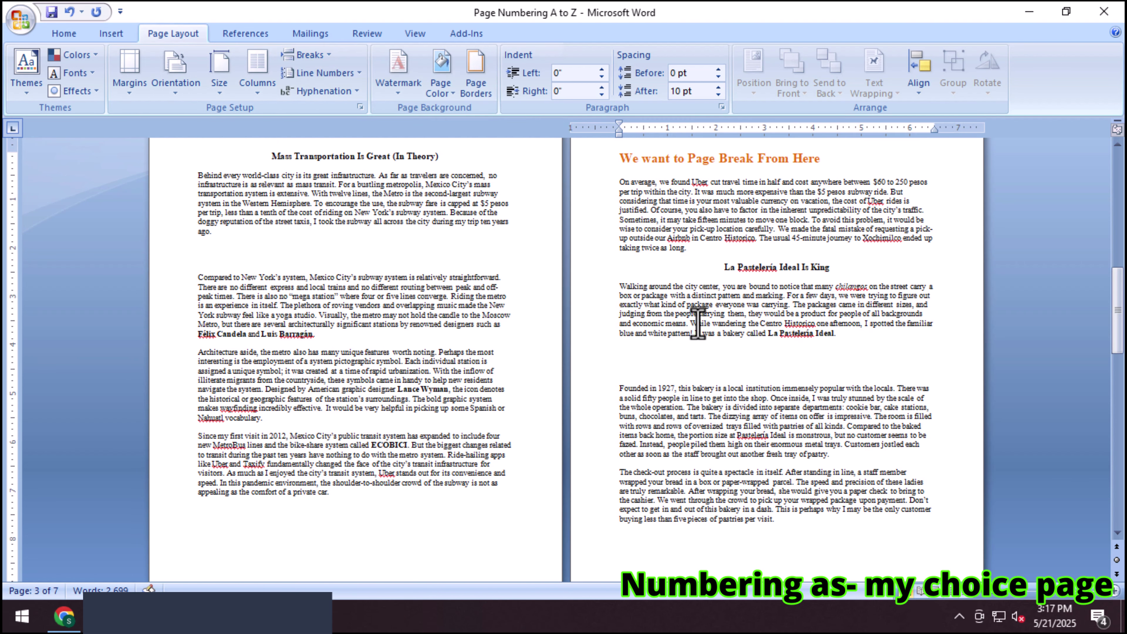
- Restart the page numbering at 1 for the section beginning with "We want to Page Break From Here"
scroll(701, 322, up, 2)
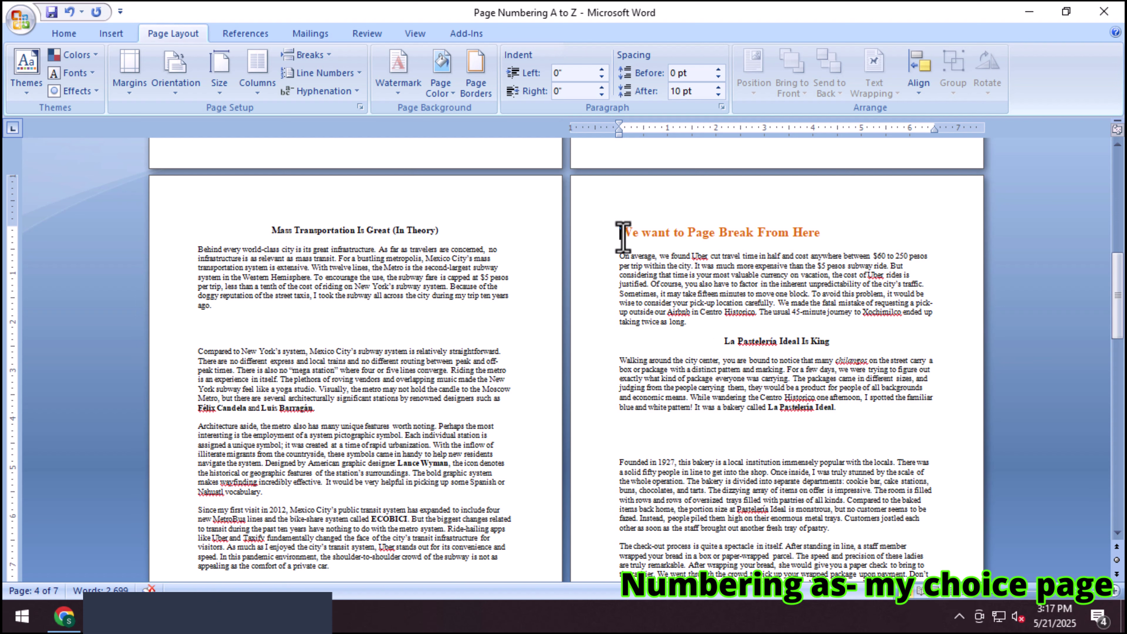
click(111, 33)
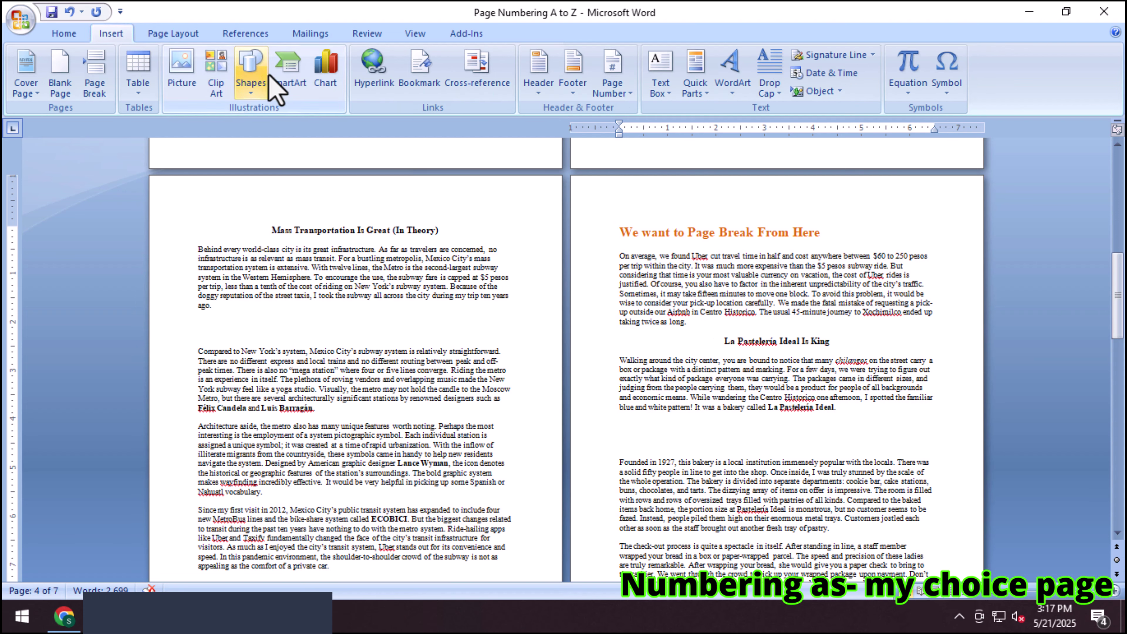
click(618, 80)
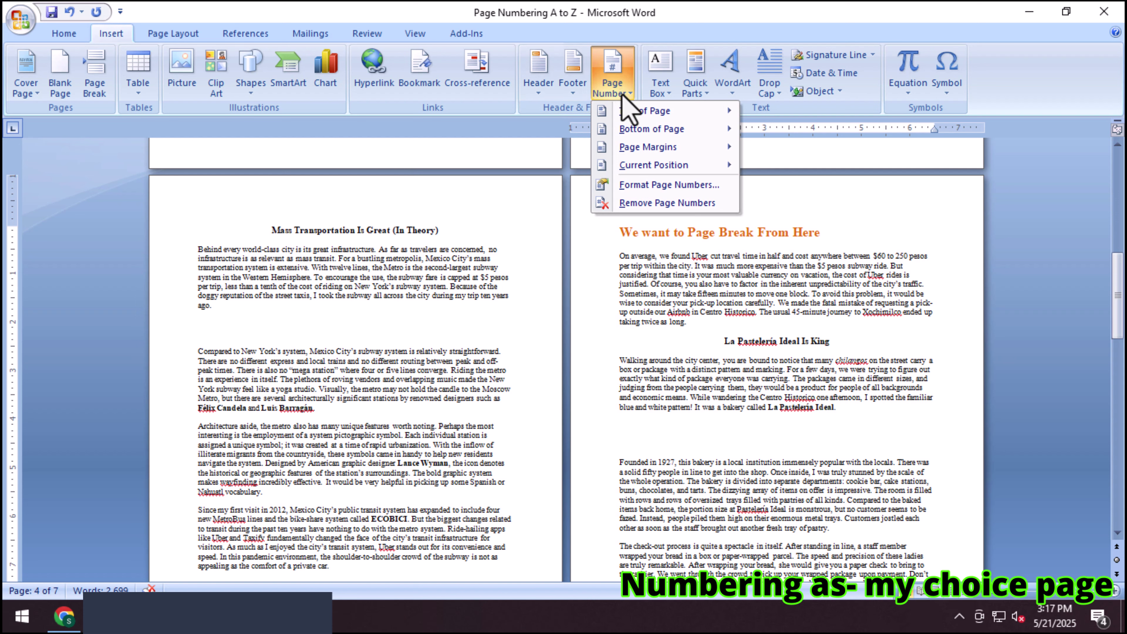
click(651, 186)
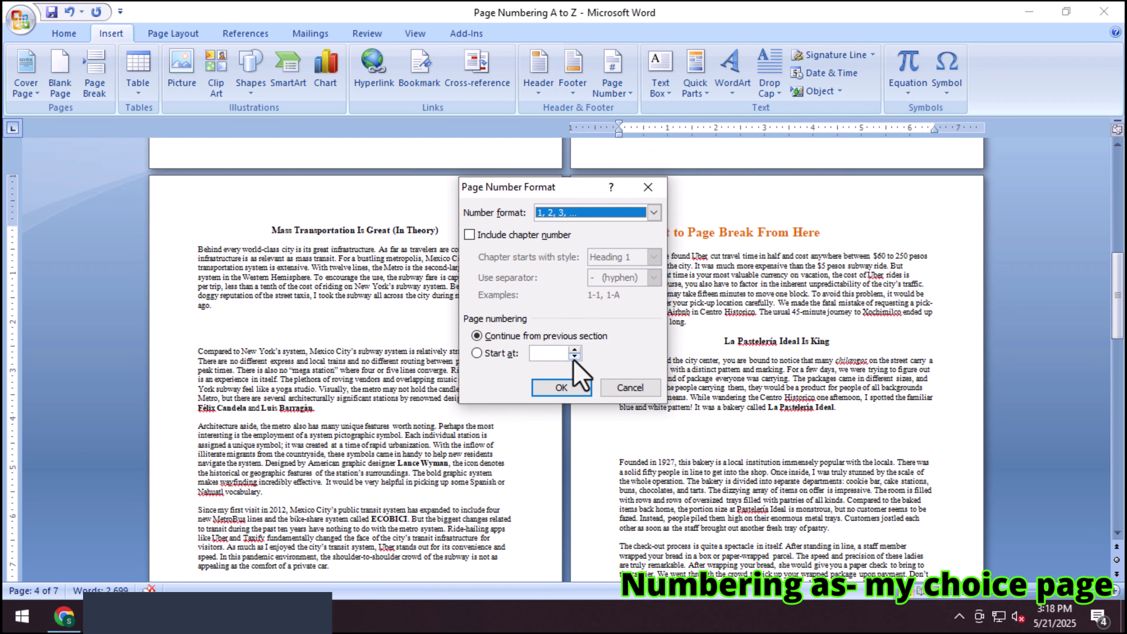
click(552, 354)
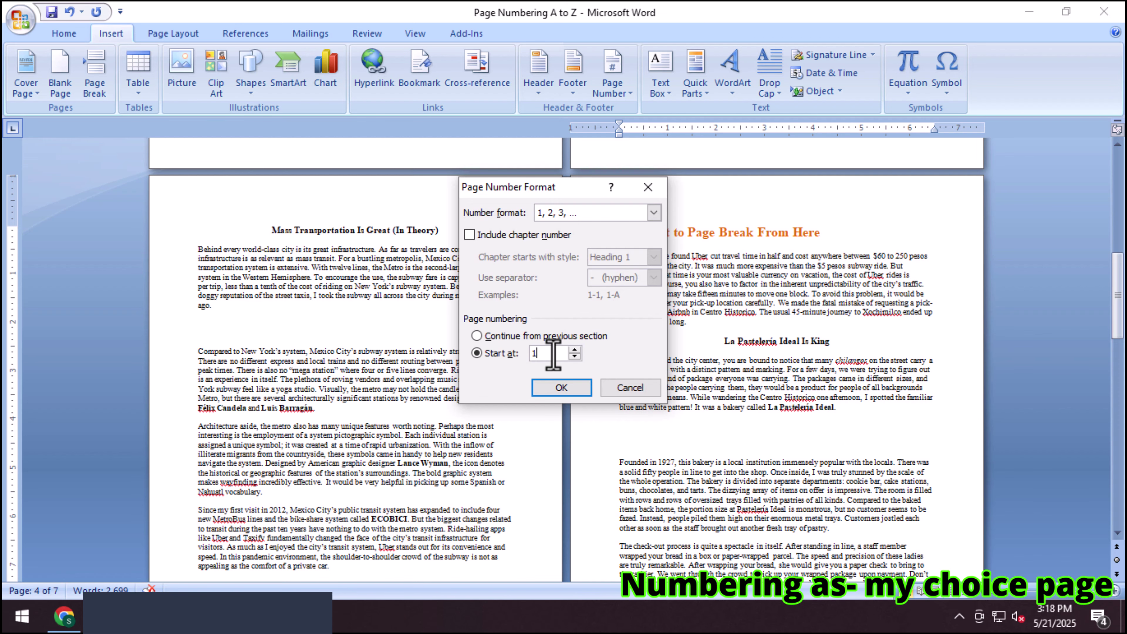
click(561, 387)
- Check the footer page numbers on the pages before and after the section break
scroll(701, 448, down, 7)
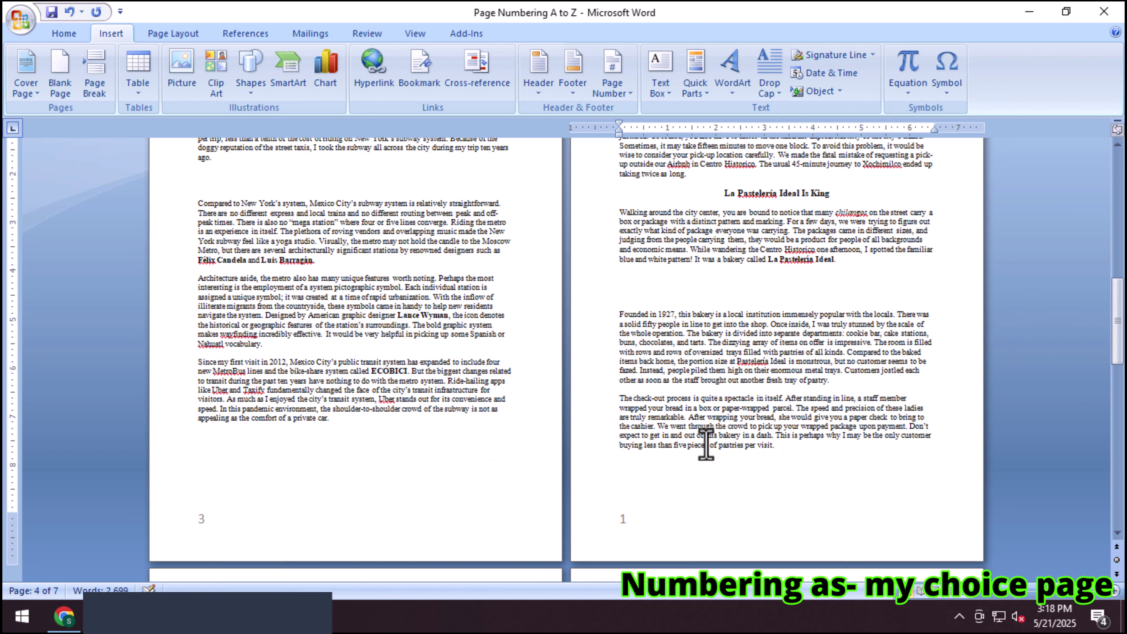
scroll(619, 480, up, 6)
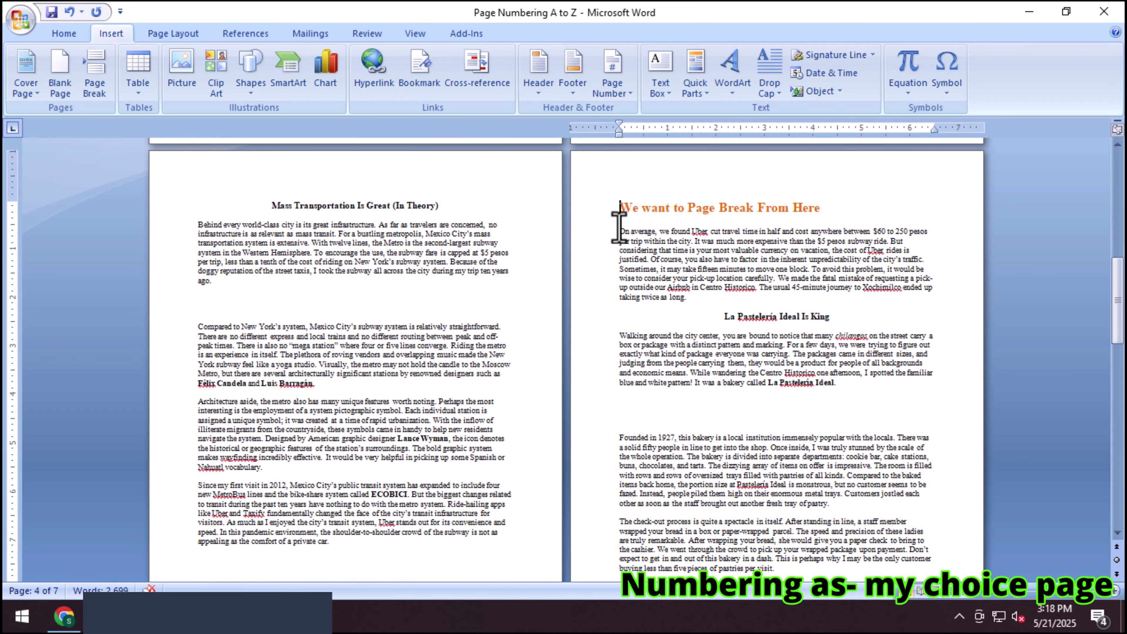
scroll(619, 222, down, 7)
scroll(622, 481, up, 6)
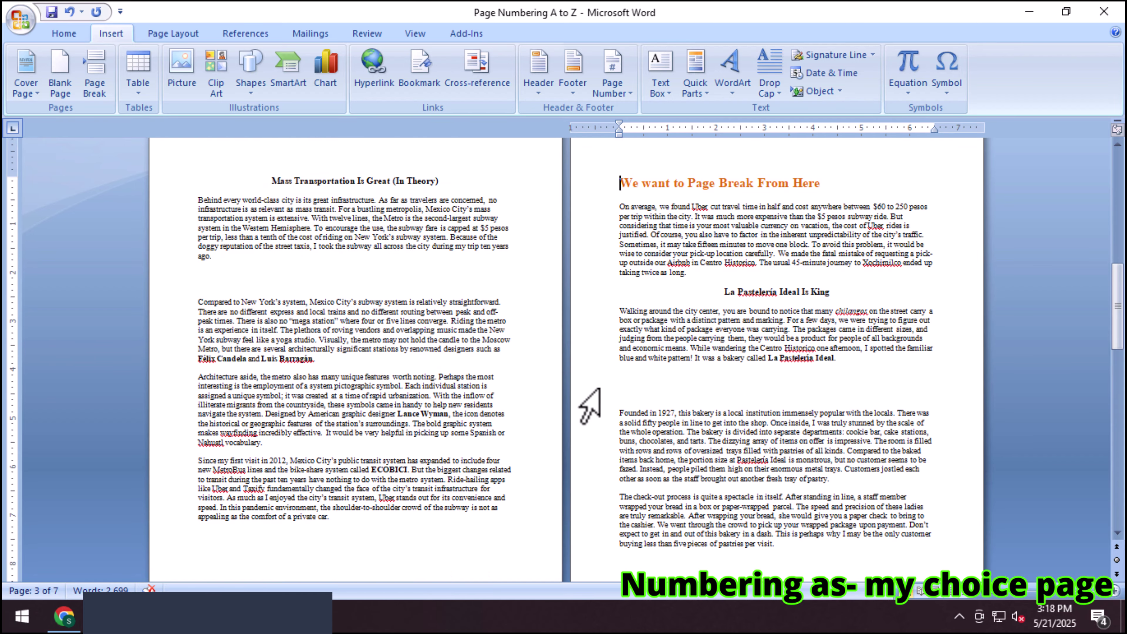
scroll(588, 407, up, 6)
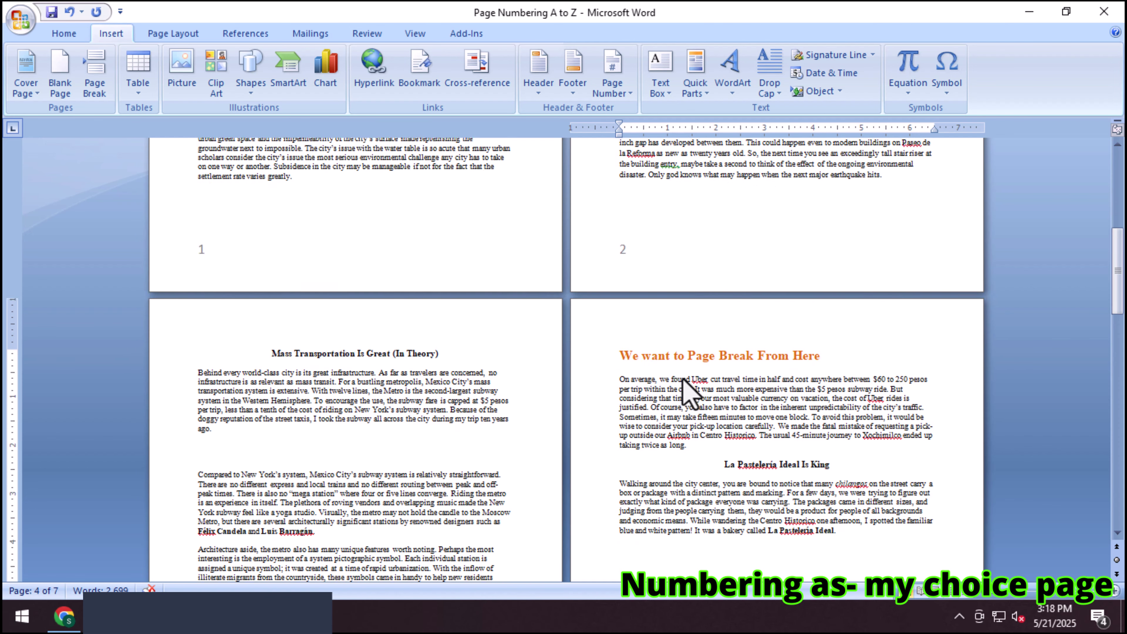
scroll(684, 387, down, 15)
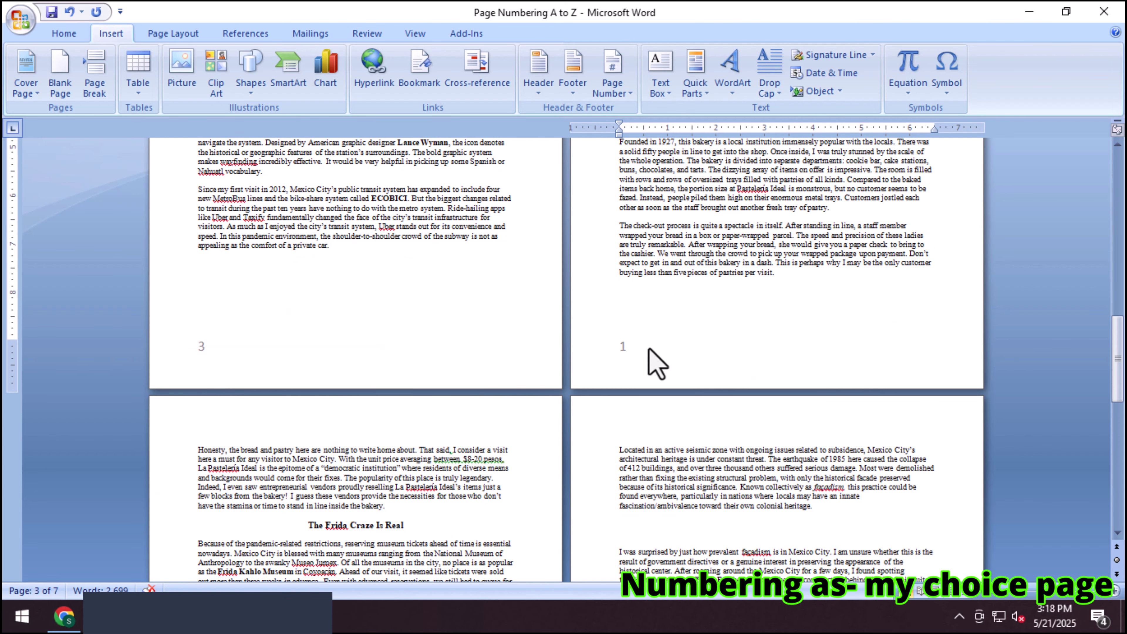
- Replace the body text under the "We want to Page Break From Here" heading on that page with "Index"
scroll(710, 422, up, 8)
shift+click(805, 504)
key(Delete)
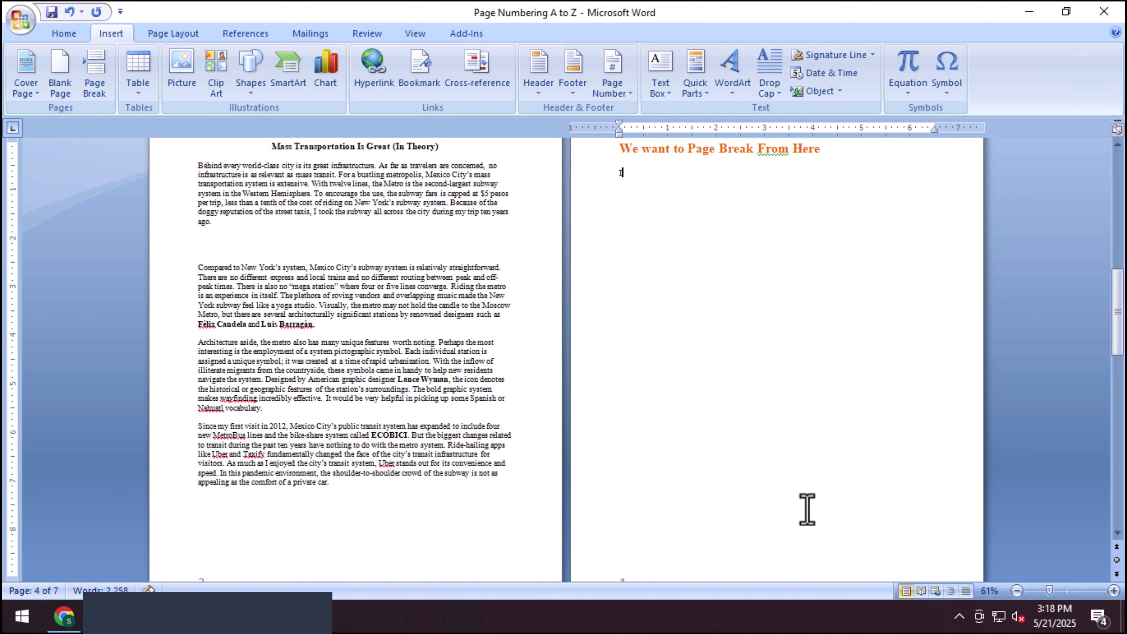
text(Index)
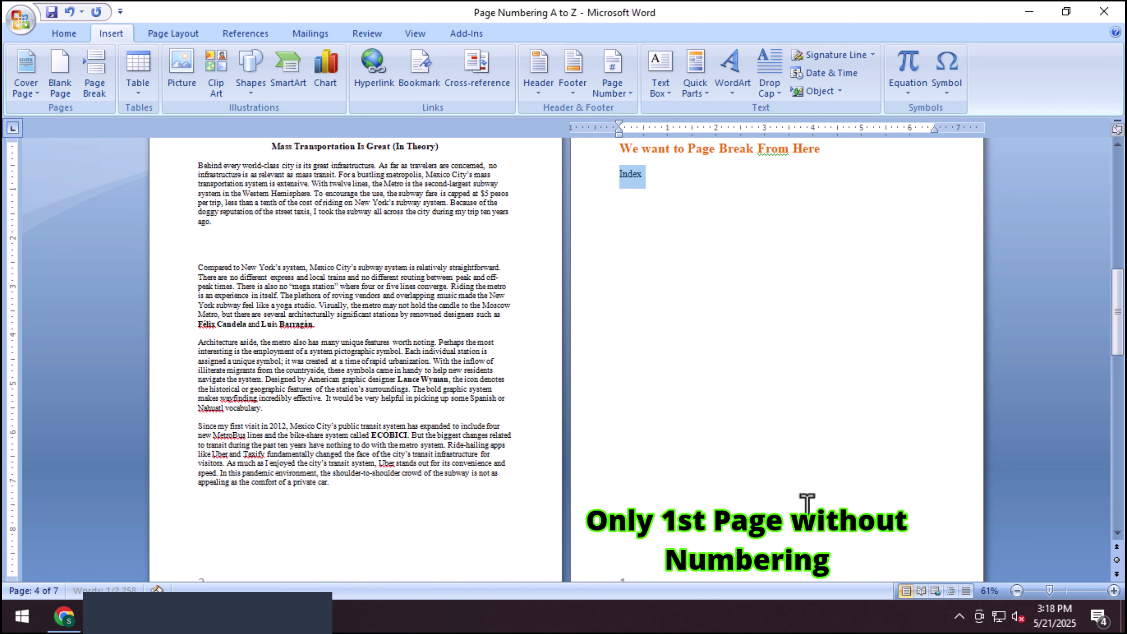
- Enlarge the font of the word "Index" until it nearly spans the width of the text area
key(ctrl+bracketright)
key(ctrl+bracketright)
key(ctrl+bracketright)
key(ctrl+bracketright)
key(ctrl+bracketright)
key(ctrl+bracketright)
key(ctrl+bracketright)
key(ctrl+bracketright)
key(ctrl+bracketright)
key(ctrl+bracketright)
key(ctrl+bracketright)
key(ctrl+bracketright)
key(ctrl+bracketright)
key(ctrl+bracketright)
key(ctrl+bracketright)
key(ctrl+bracketright)
key(ctrl+bracketright)
key(ctrl+bracketright)
key(ctrl+bracketright)
key(ctrl+bracketright)
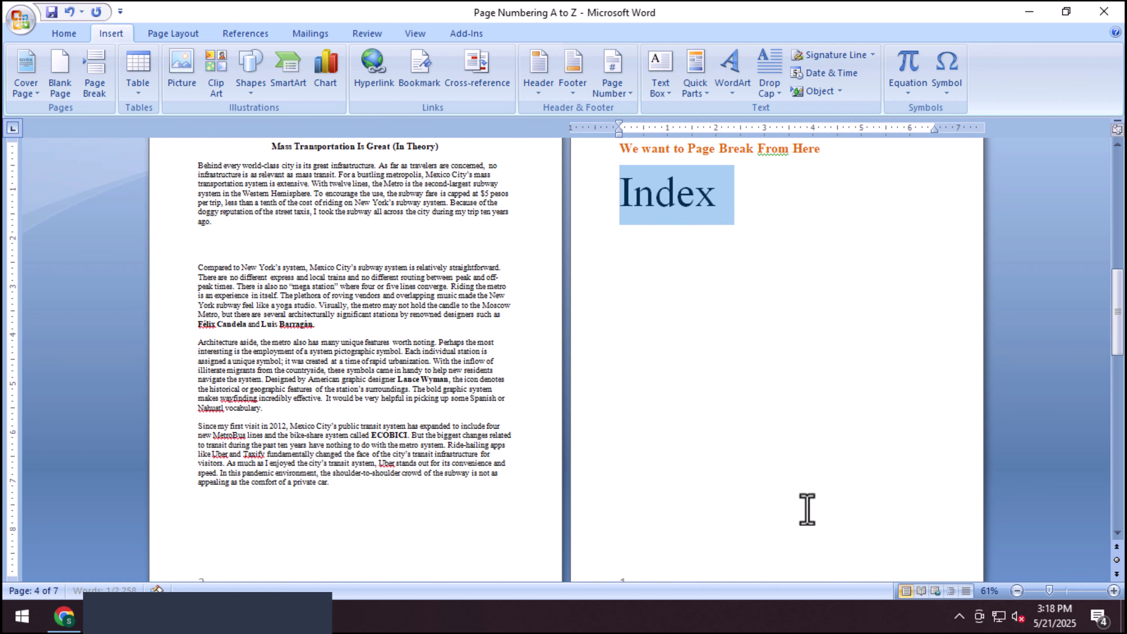
key(ctrl+bracketright)
key(ctrl+bracketright)
key(ctrl+bracketright)
key(ctrl+bracketright)
key(ctrl+bracketright)
key(ctrl+bracketright)
key(ctrl+bracketright)
key(ctrl+bracketright)
key(ctrl+bracketright)
key(ctrl+bracketright)
key(ctrl+bracketright)
key(ctrl+bracketright)
key(ctrl+bracketright)
key(ctrl+bracketright)
key(ctrl+bracketright)
key(ctrl+bracketright)
key(ctrl+bracketright)
key(ctrl+bracketright)
key(ctrl+bracketright)
key(ctrl+bracketright)
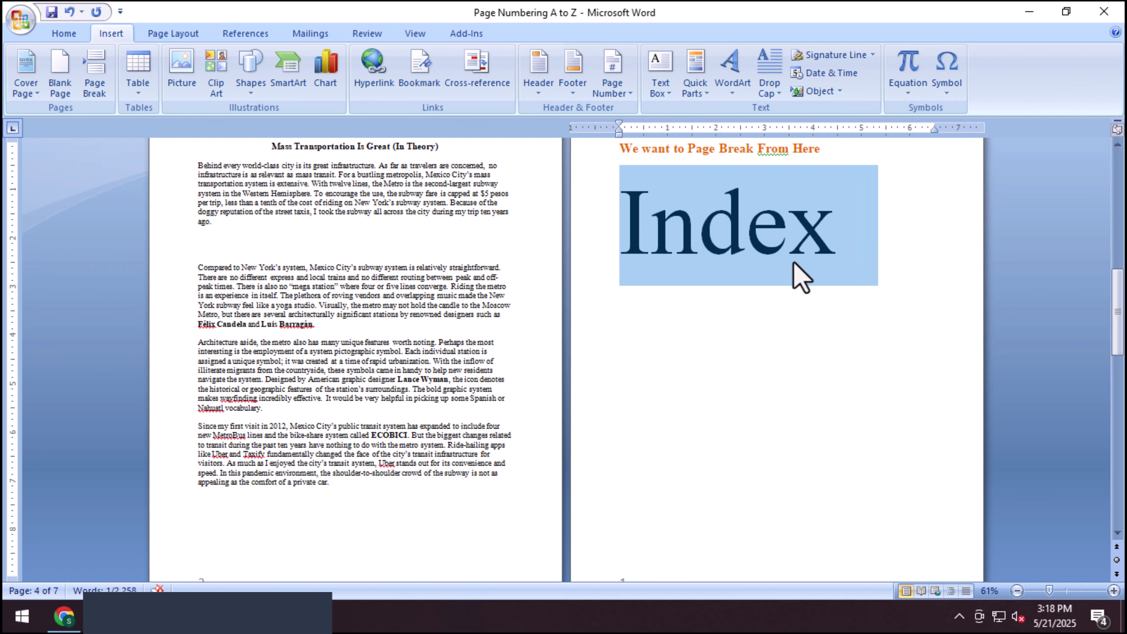
- Extend the large "Index" text to read "Index Page/ No number"
click(849, 201)
text(Page)
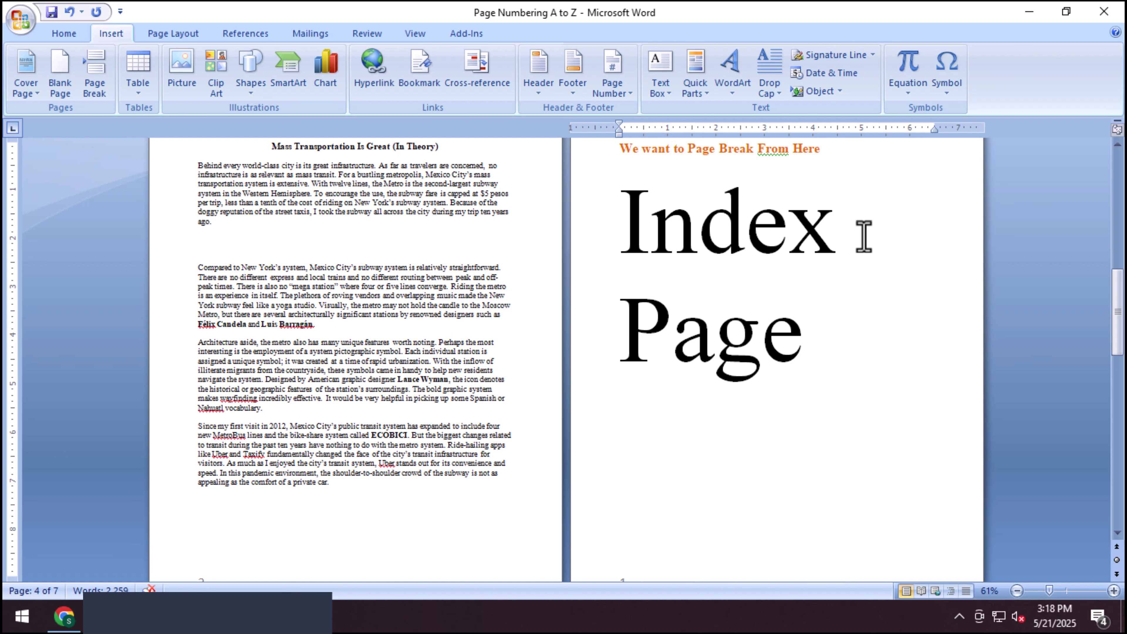
text(/ No number)
- Open the footer of the "Index Page/ No number" page and turn on Different First Page for section 2
scroll(787, 284, down, 4)
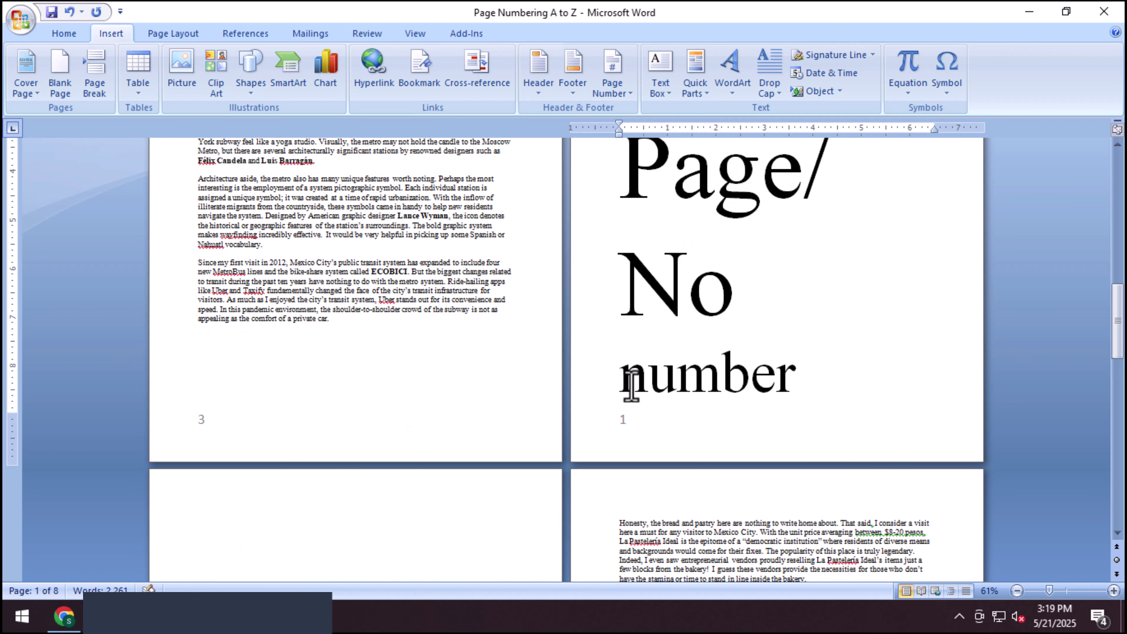
scroll(643, 434, down, 5)
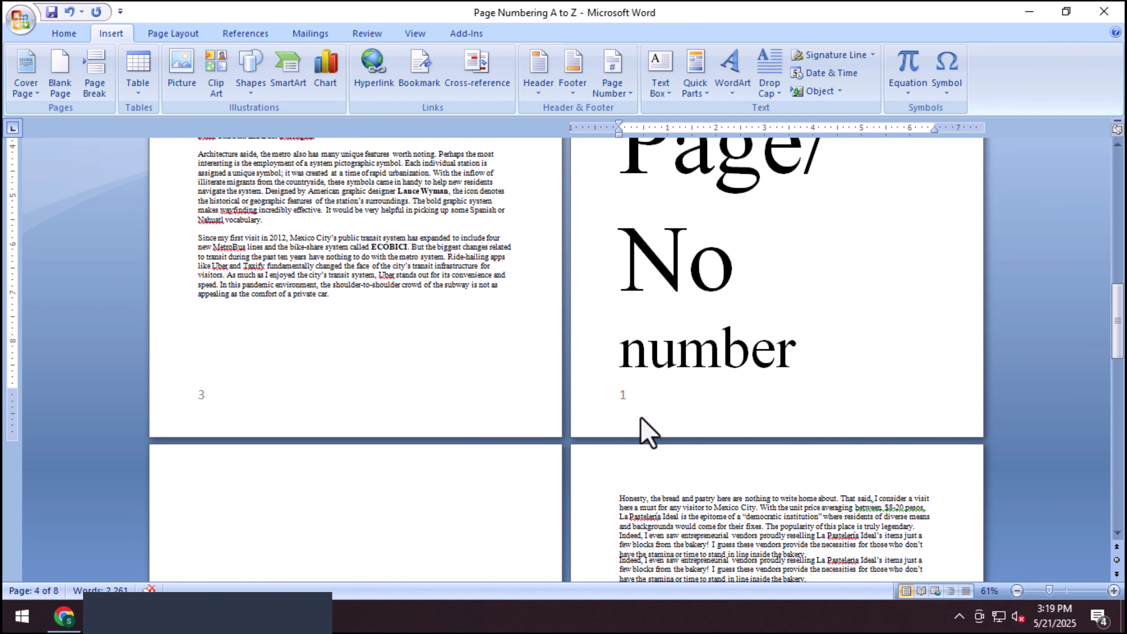
scroll(488, 453, down, 12)
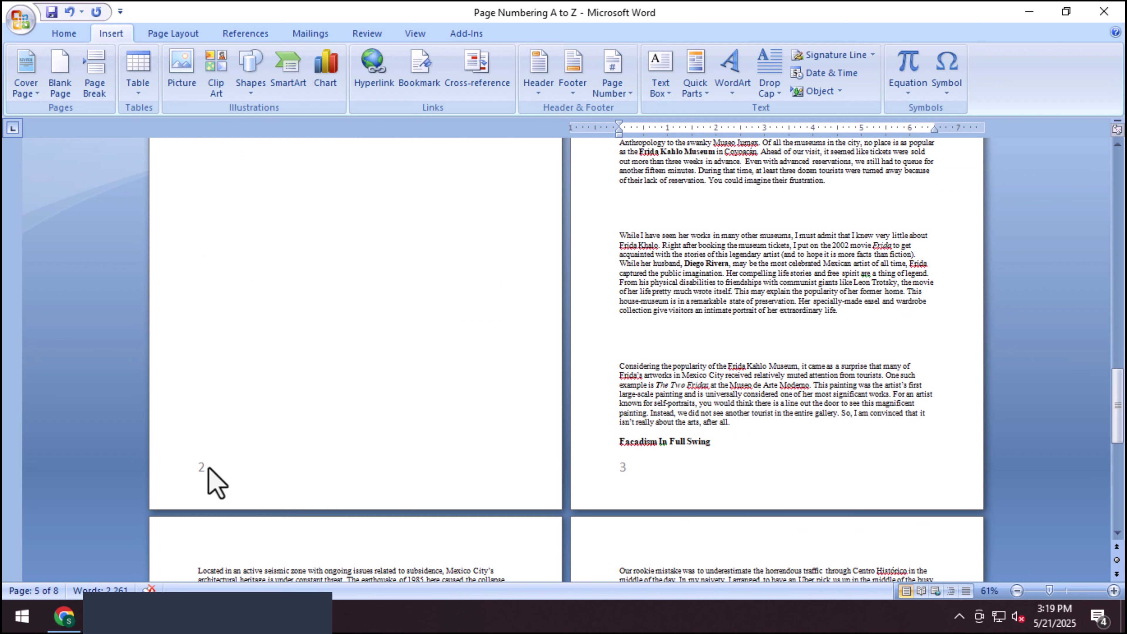
scroll(498, 391, up, 3)
scroll(498, 390, up, 6)
scroll(661, 335, up, 1)
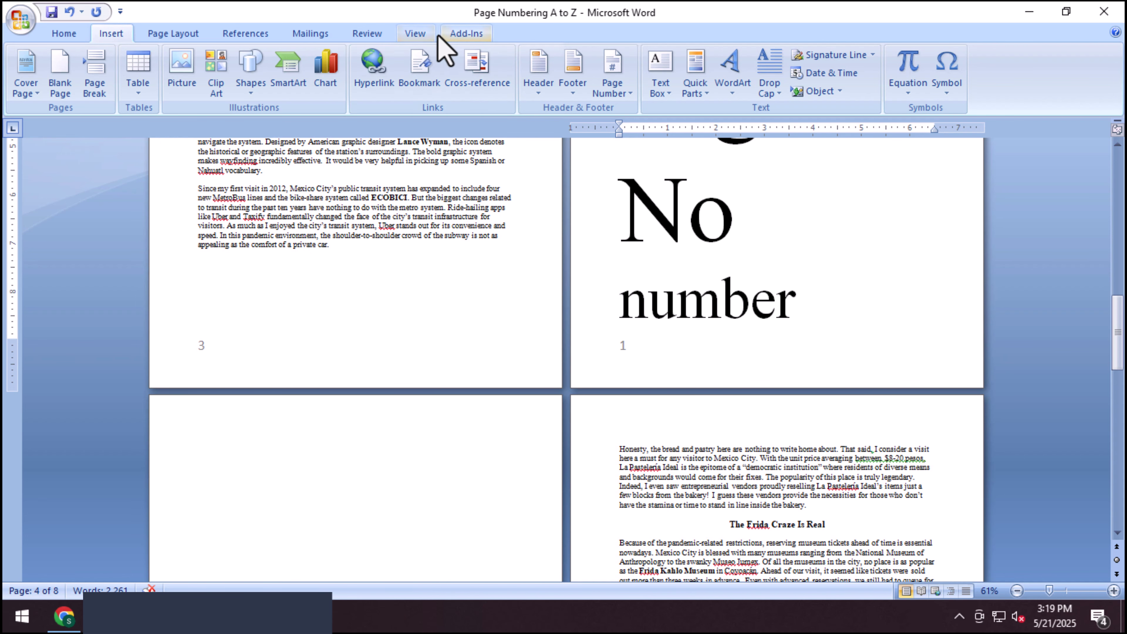
double_click(646, 351)
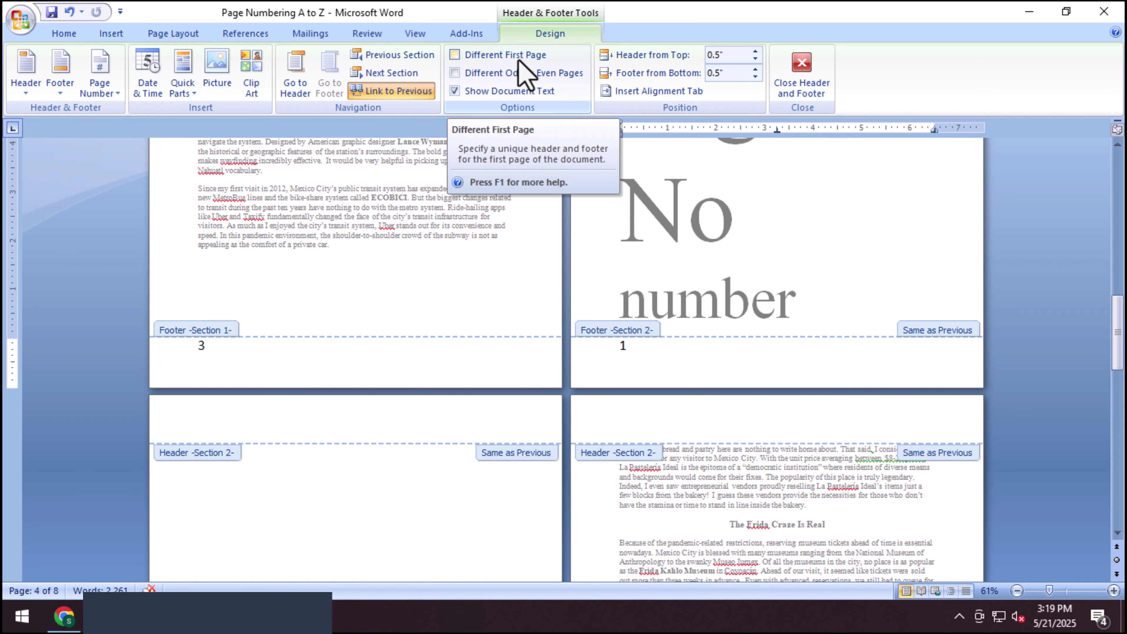
click(454, 57)
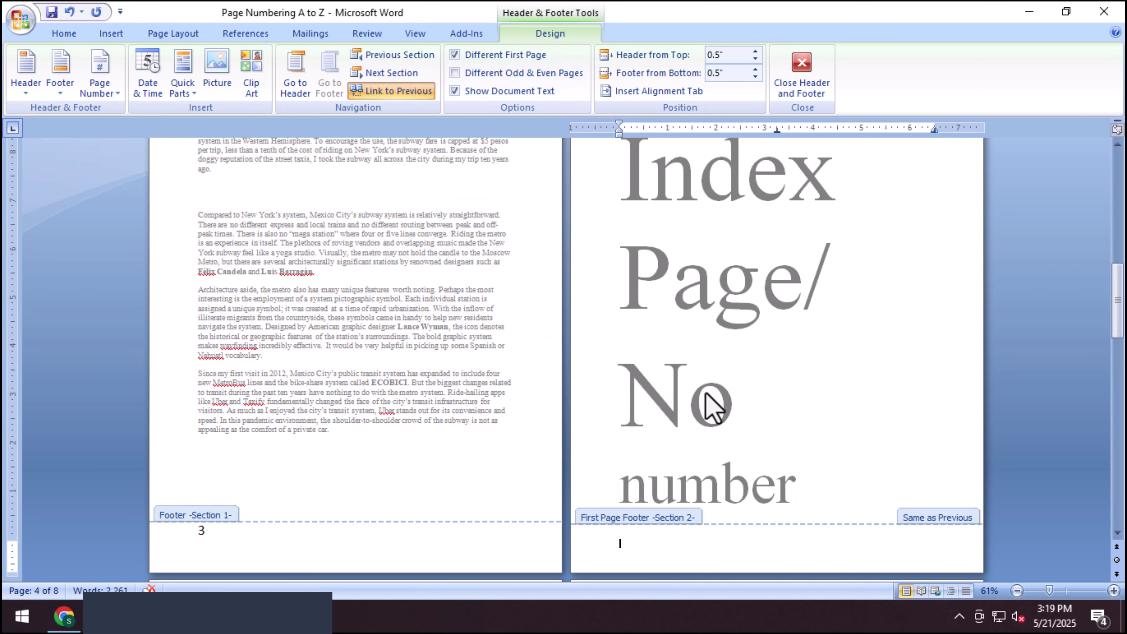
- Close the footer of the "Index Page/ No number" page and check the numbering on the pages that follow it
scroll(715, 406, down, 2)
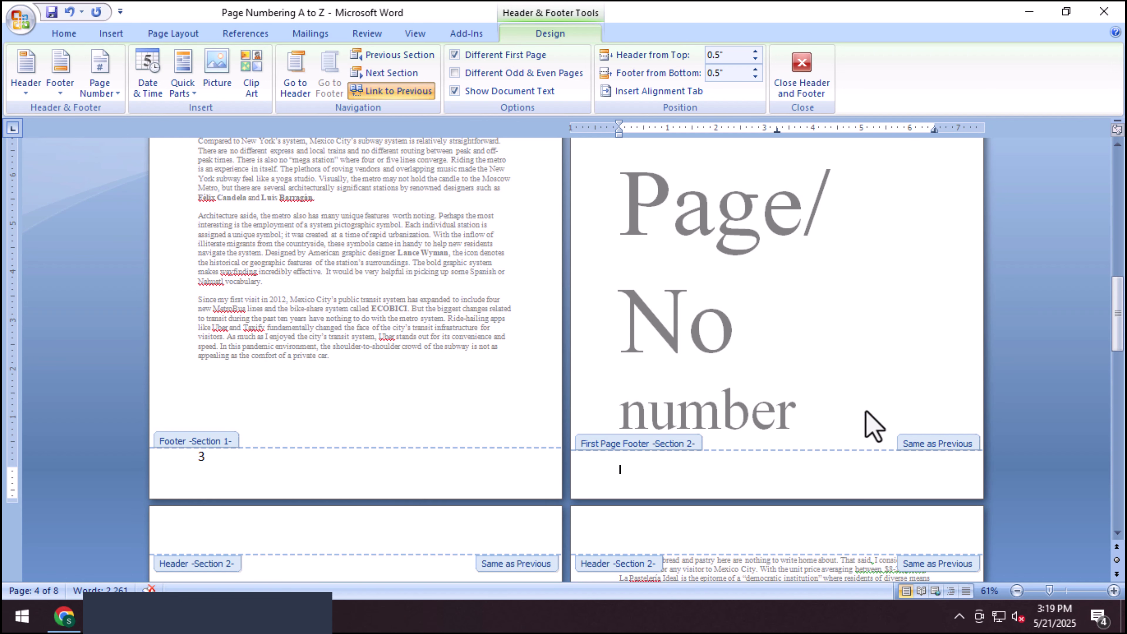
click(793, 80)
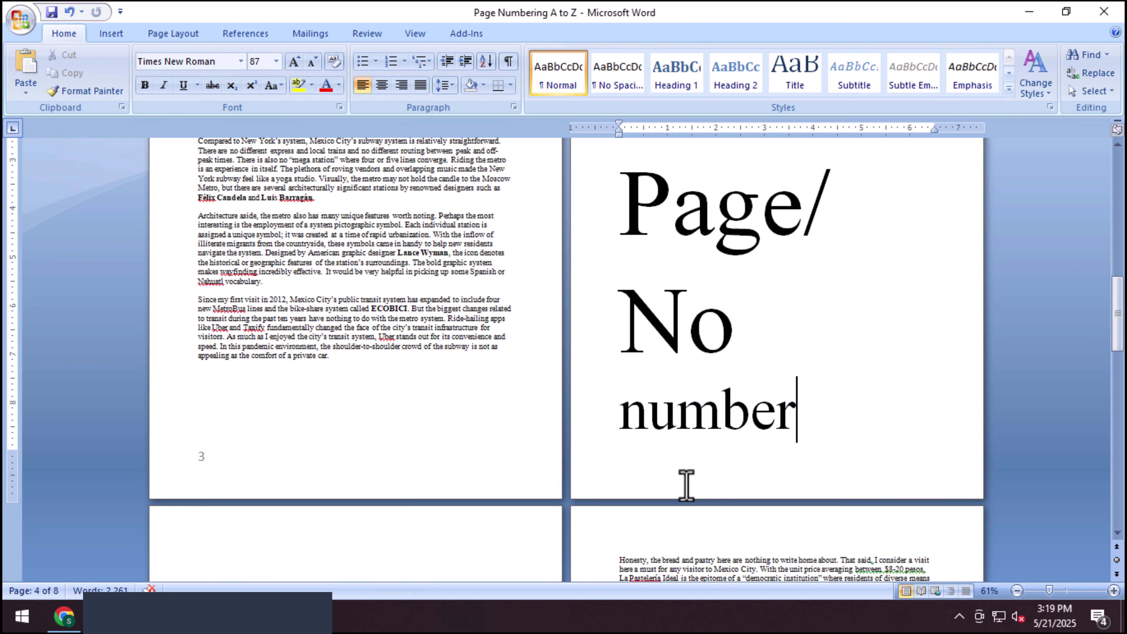
scroll(686, 477, down, 4)
scroll(526, 488, down, 10)
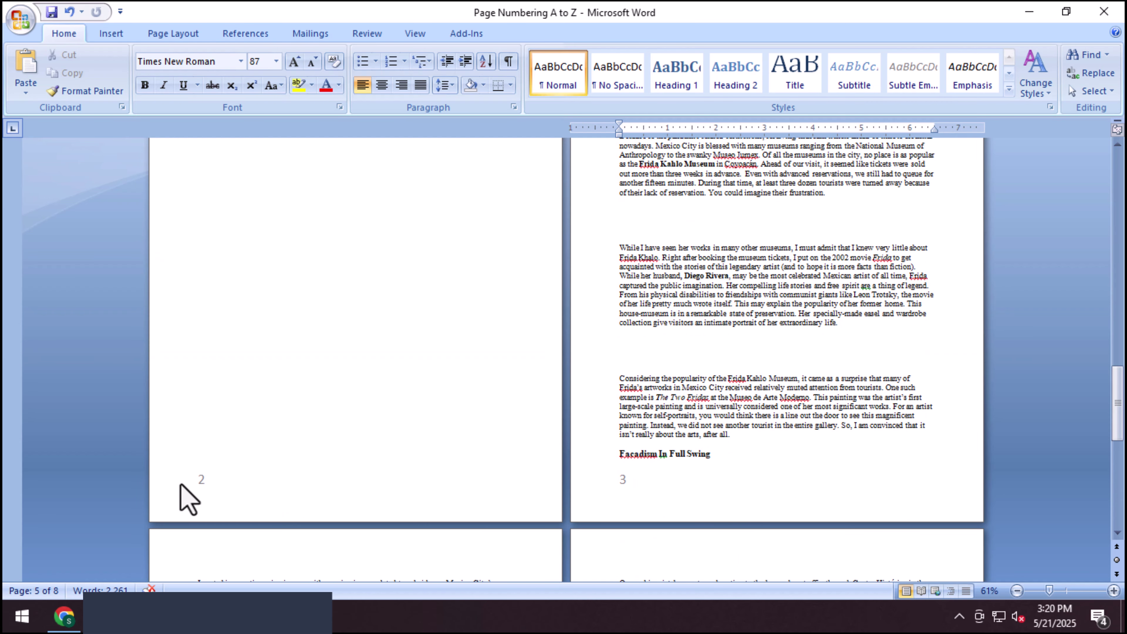
- Remove the empty page after the index page, then recreate it with a page break and add two blank lines above the "Honesty" paragraph
click(296, 351)
scroll(306, 320, up, 5)
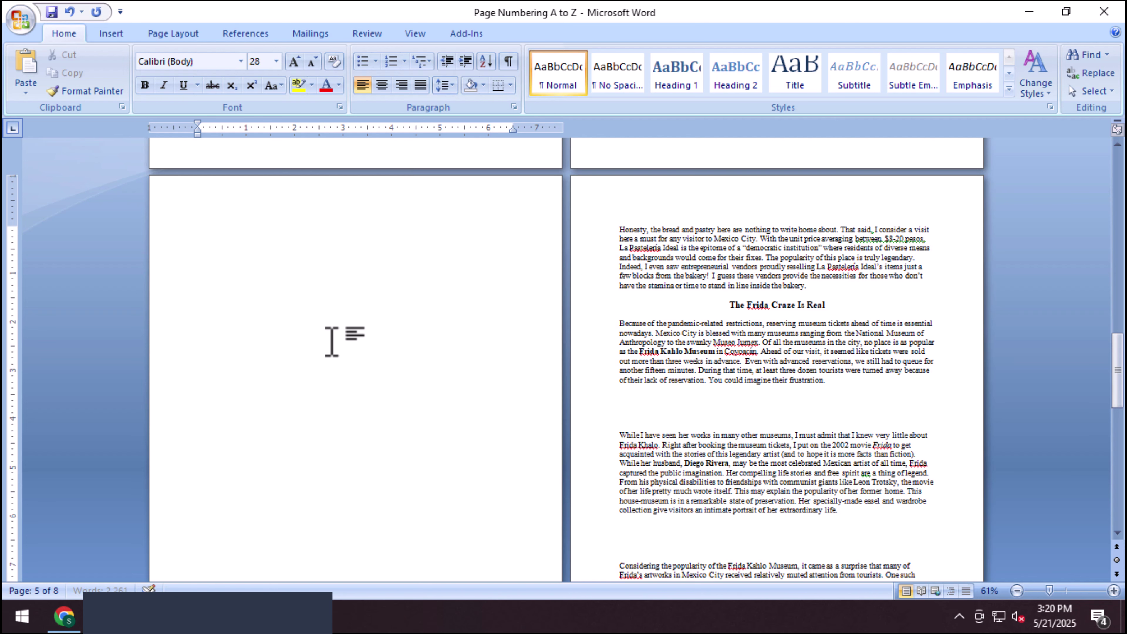
key(Delete)
scroll(313, 302, up, 1)
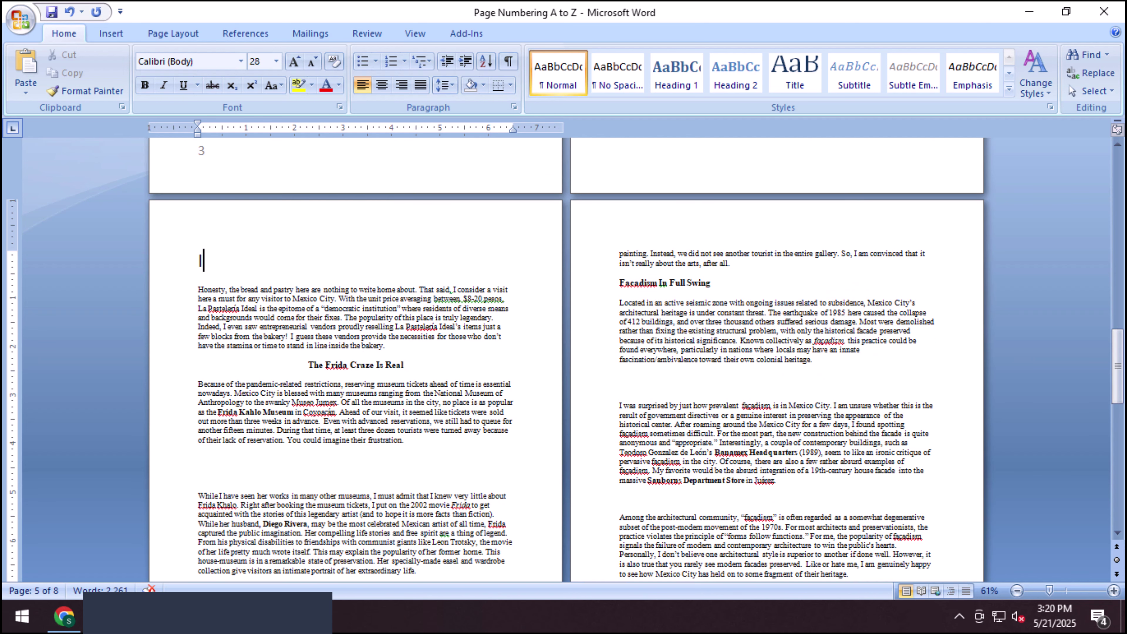
key(ctrl+Return)
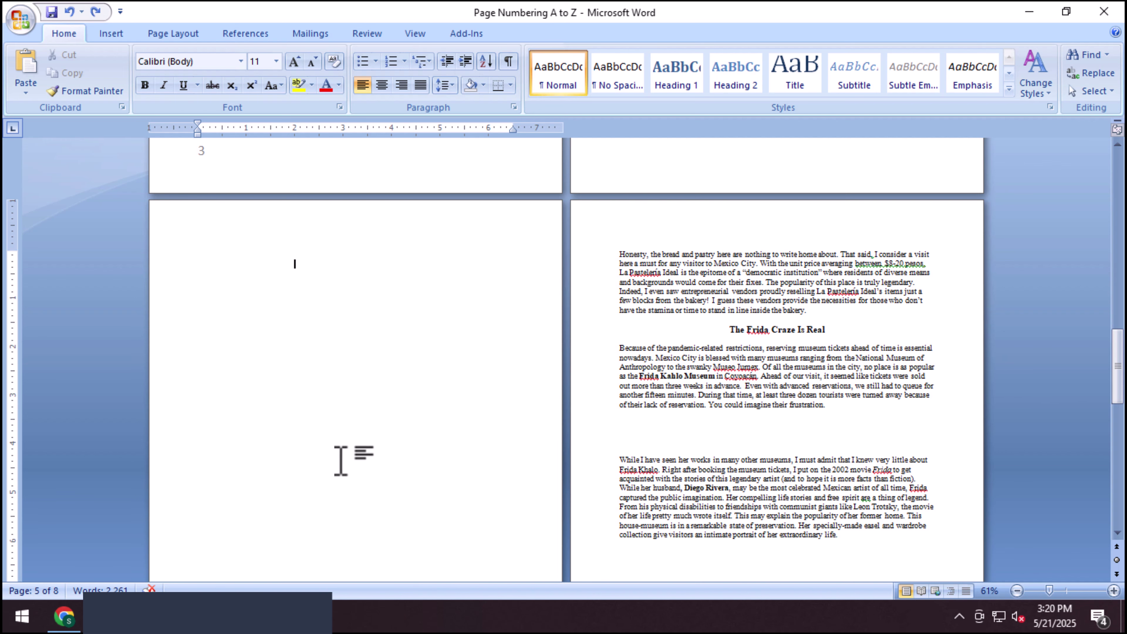
scroll(508, 403, up, 2)
key(Return)
key(Return)
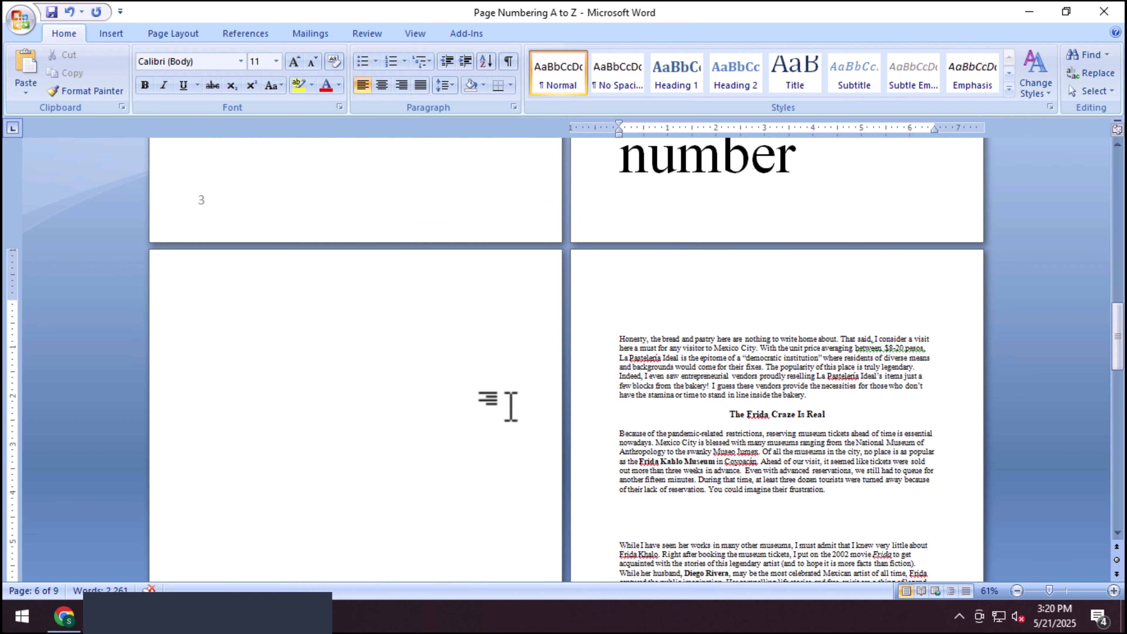
- Examine the page numbers before and after the "Index Page/ No number" page, including that page's first-page footer
click(375, 424)
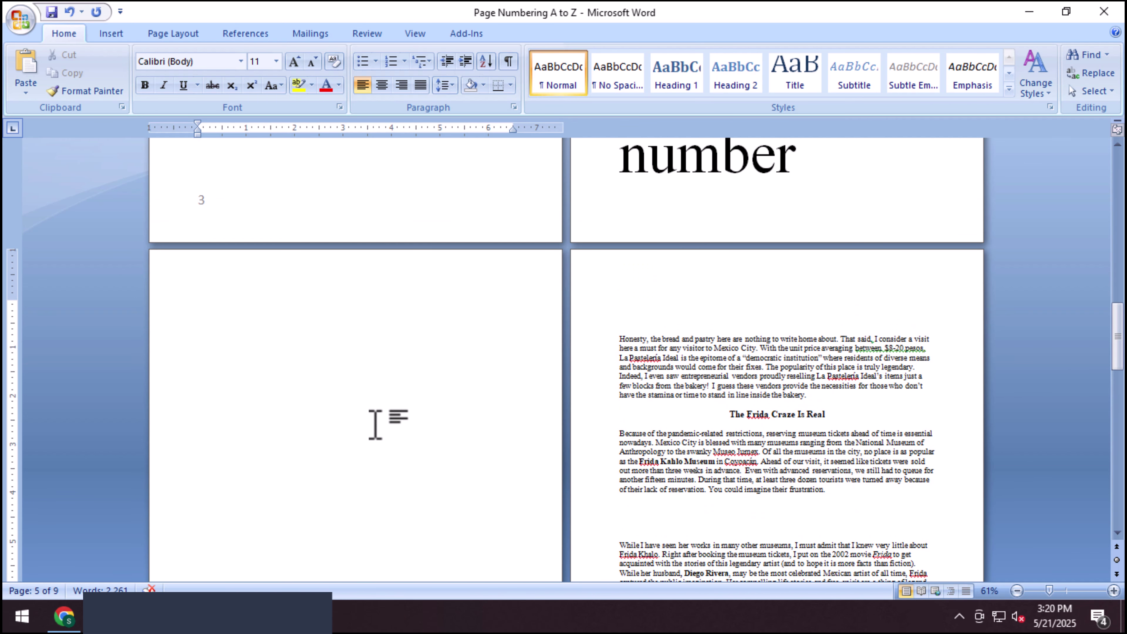
scroll(375, 421, down, 15)
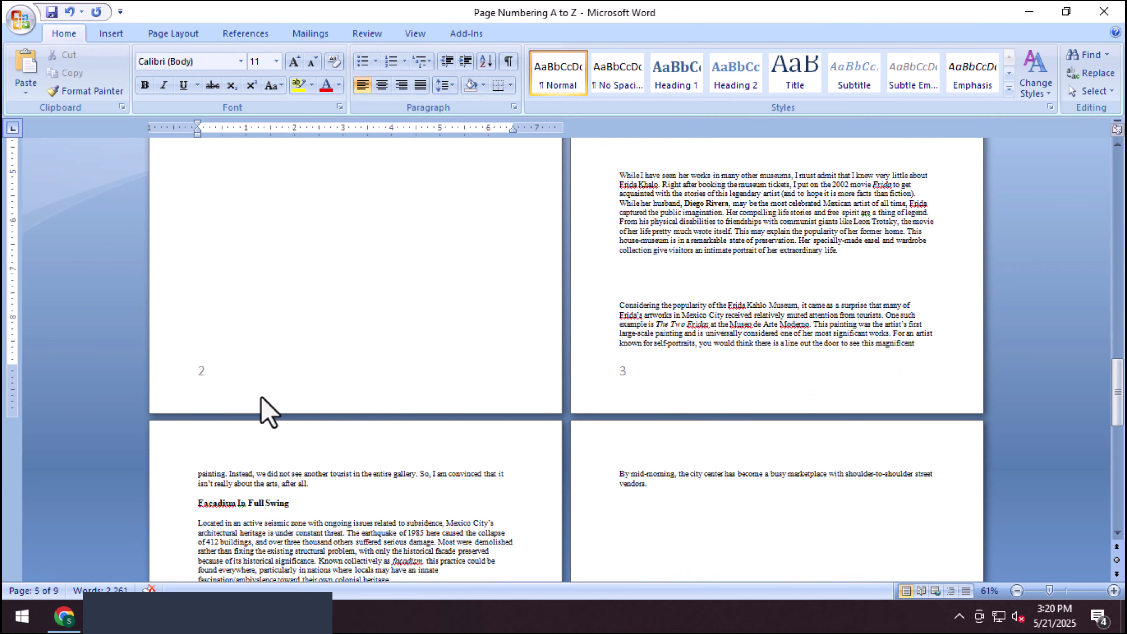
scroll(573, 403, up, 16)
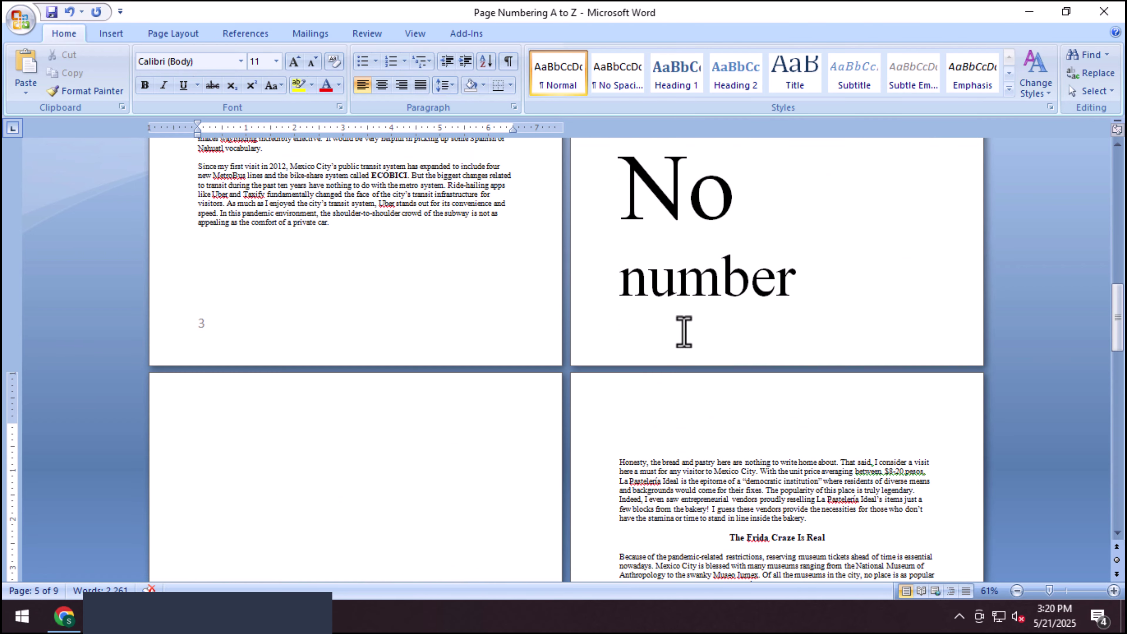
scroll(646, 299, up, 12)
scroll(271, 415, down, 20)
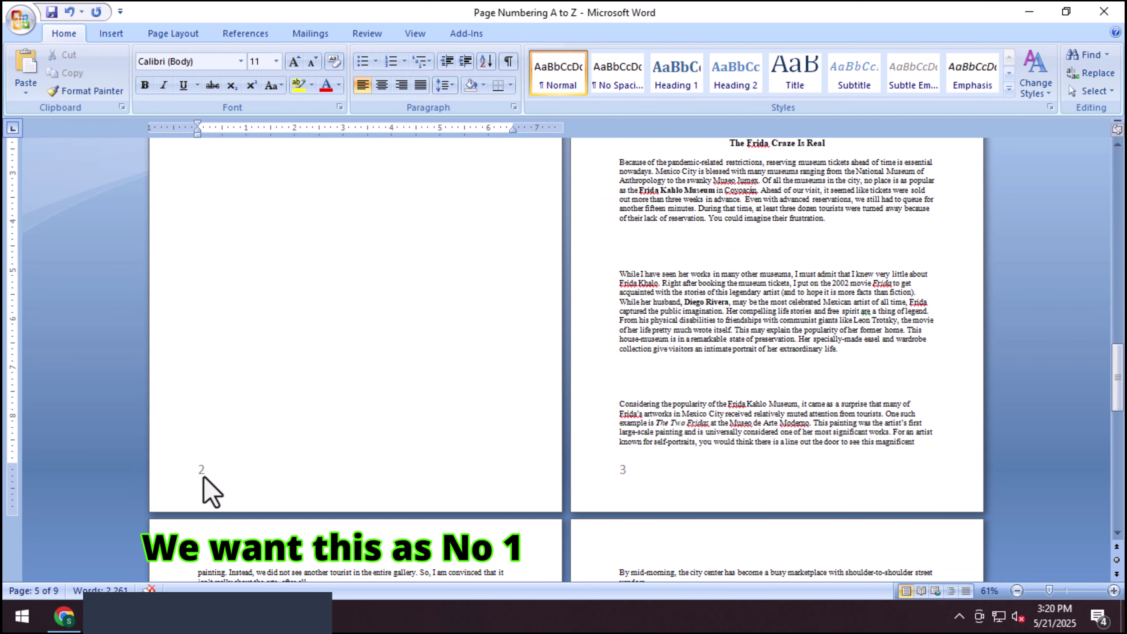
scroll(622, 417, up, 17)
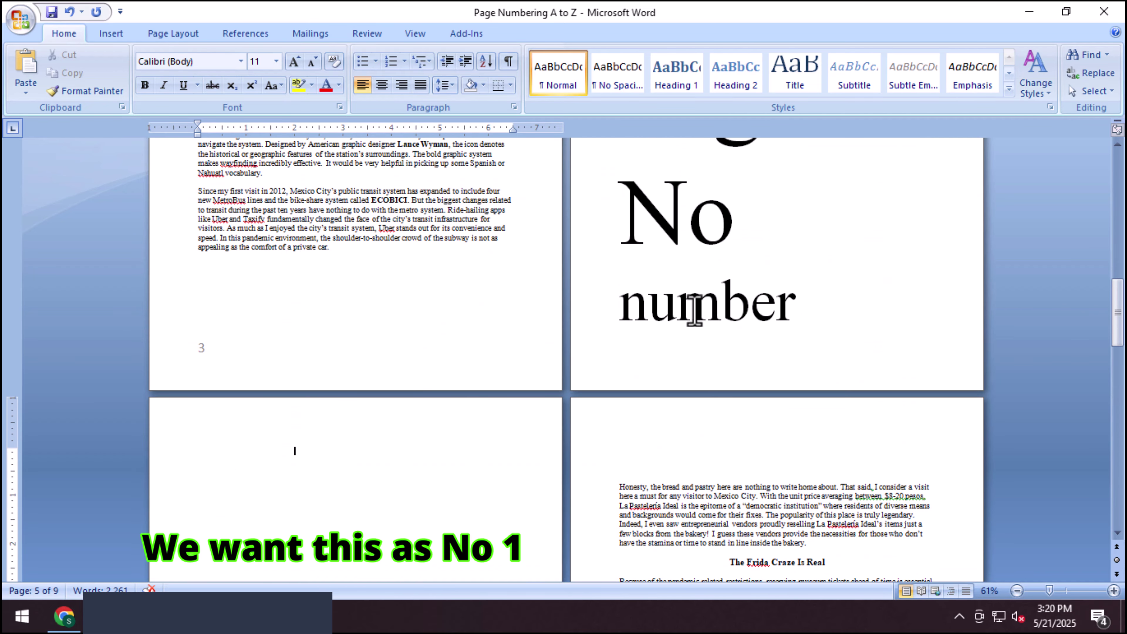
click(811, 262)
click(807, 297)
double_click(776, 371)
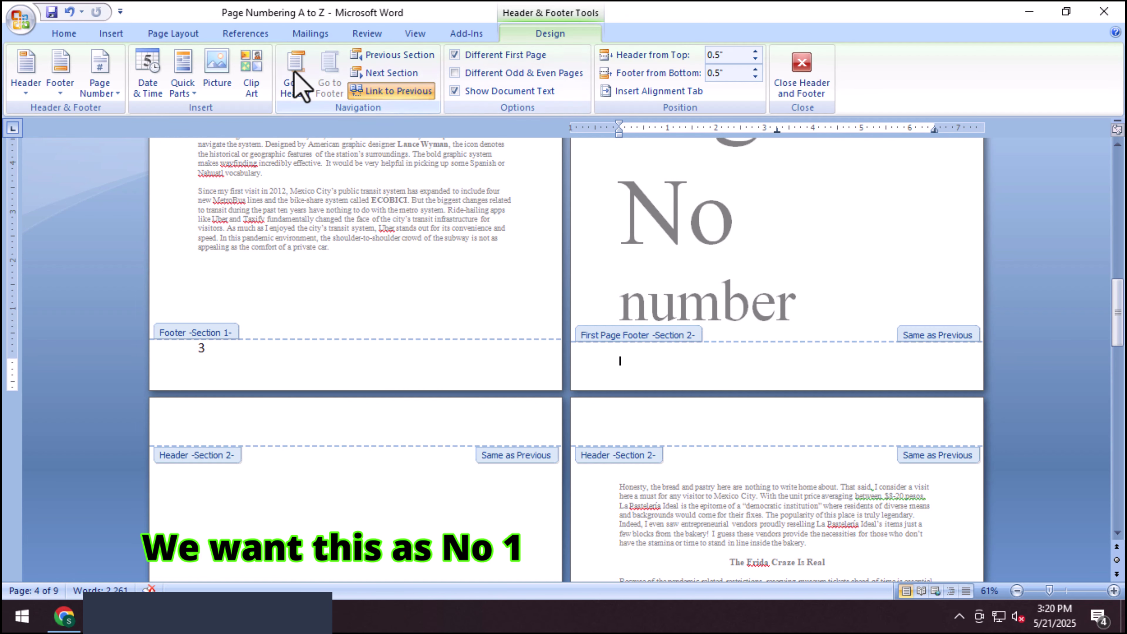
click(799, 78)
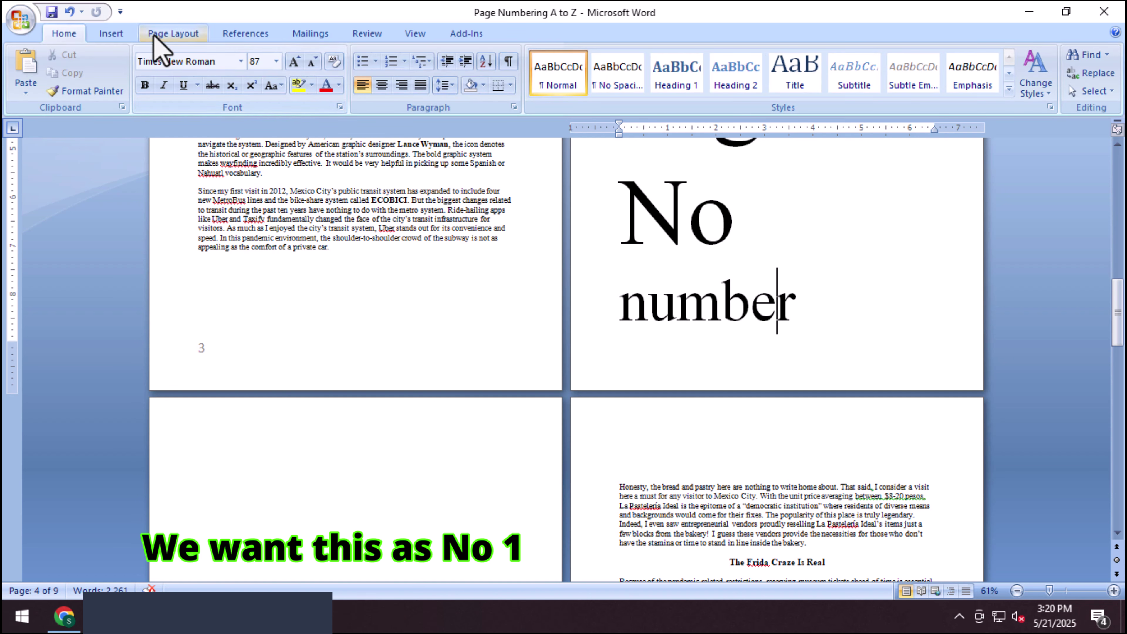
- Set the page number format of the index page's section to start at 0
click(173, 34)
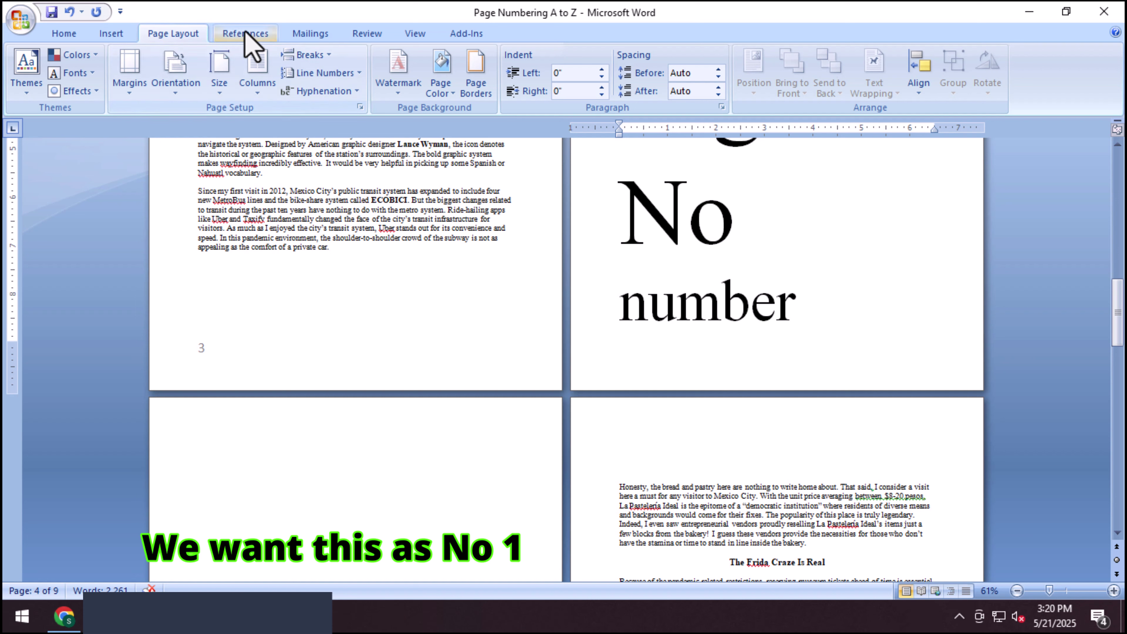
click(111, 35)
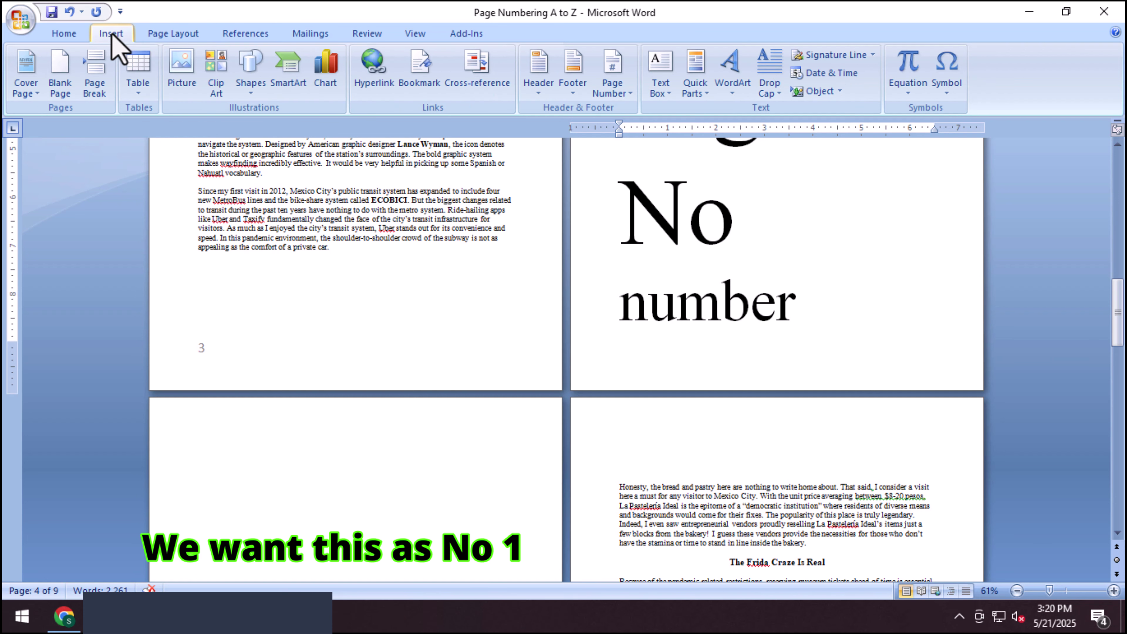
click(613, 84)
click(657, 184)
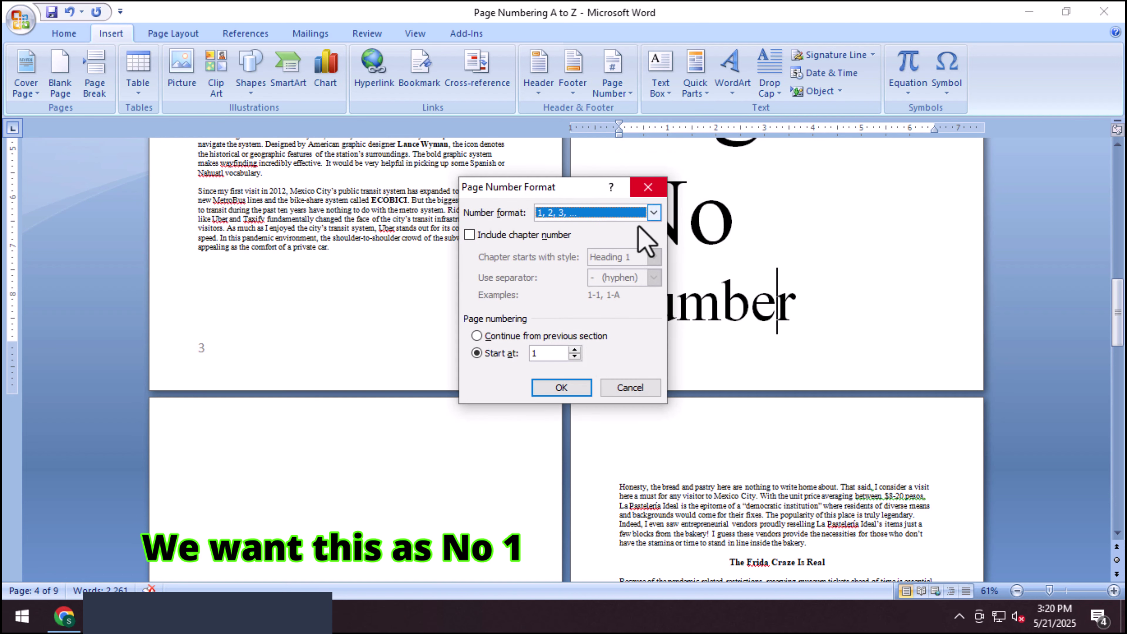
double_click(532, 354)
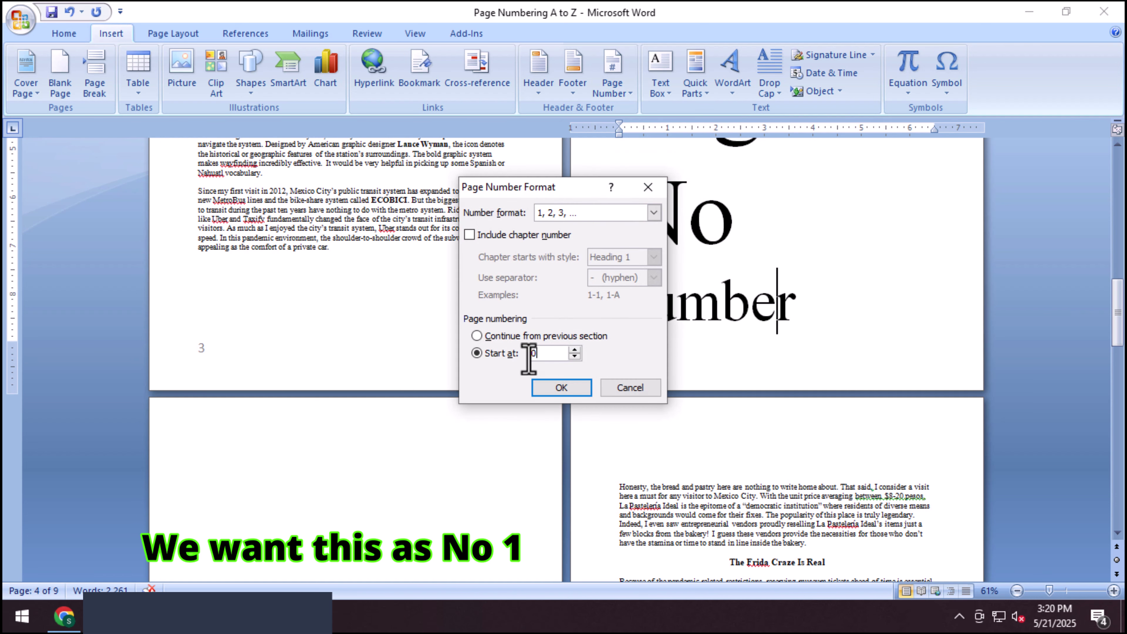
click(557, 387)
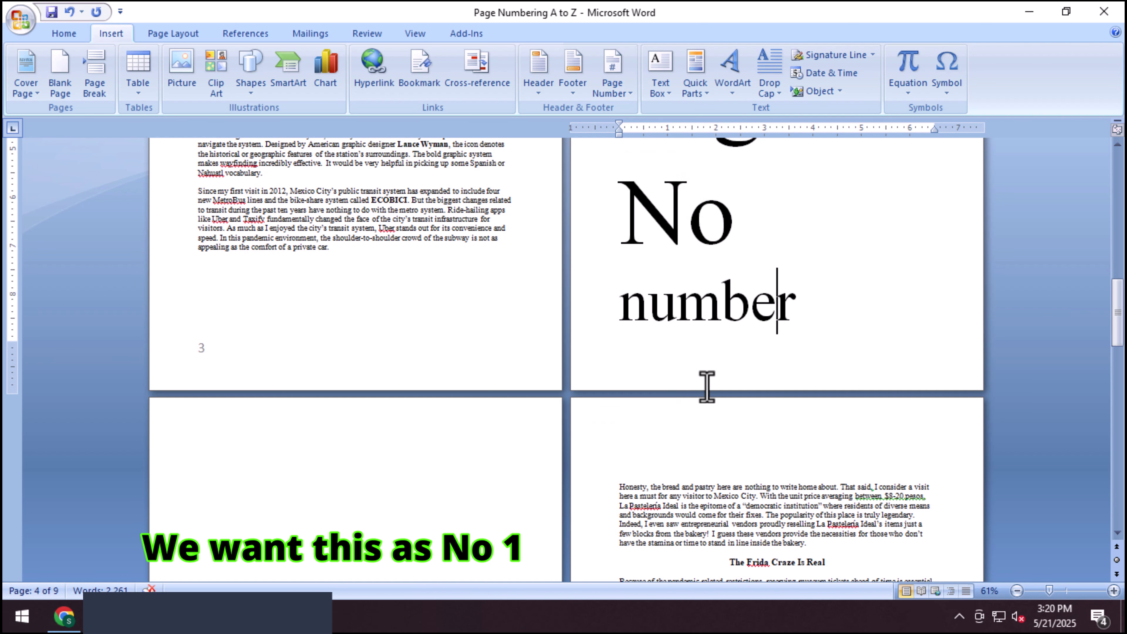
- Review the numbering on the following pages, and turn off Different First Page in the footer of the index page
scroll(359, 458, down, 5)
scroll(359, 457, down, 5)
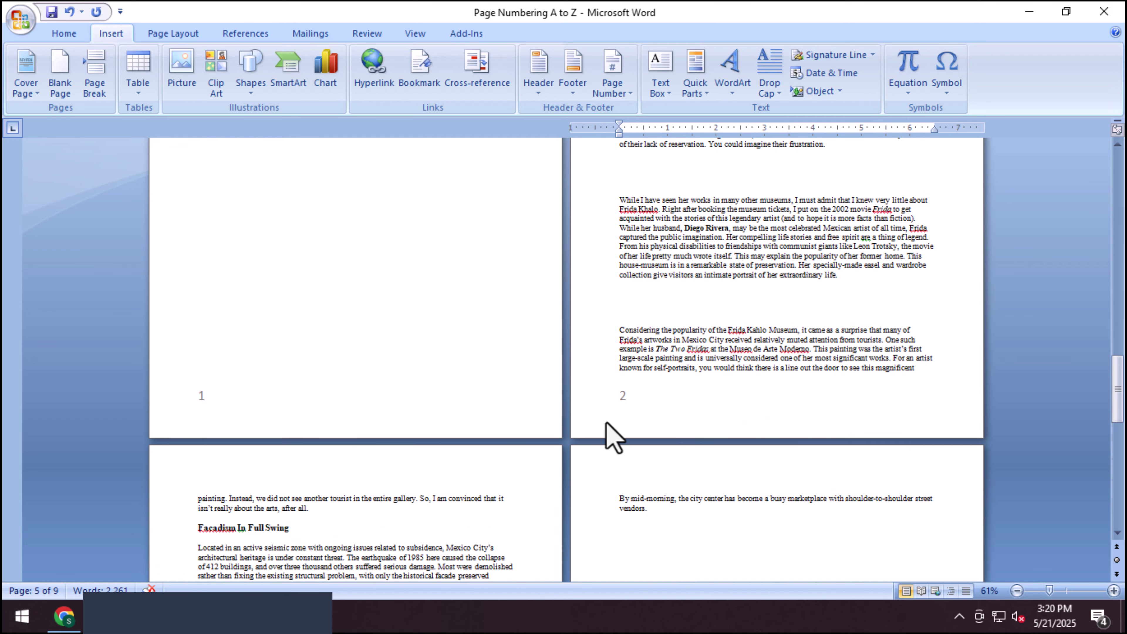
scroll(440, 466, down, 8)
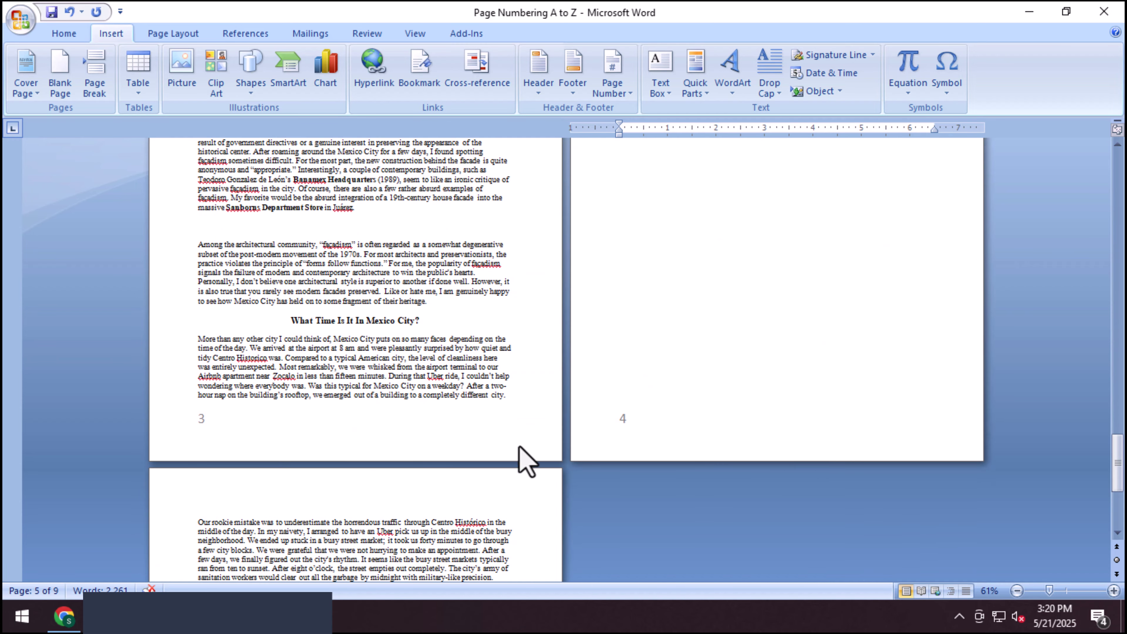
scroll(781, 418, down, 15)
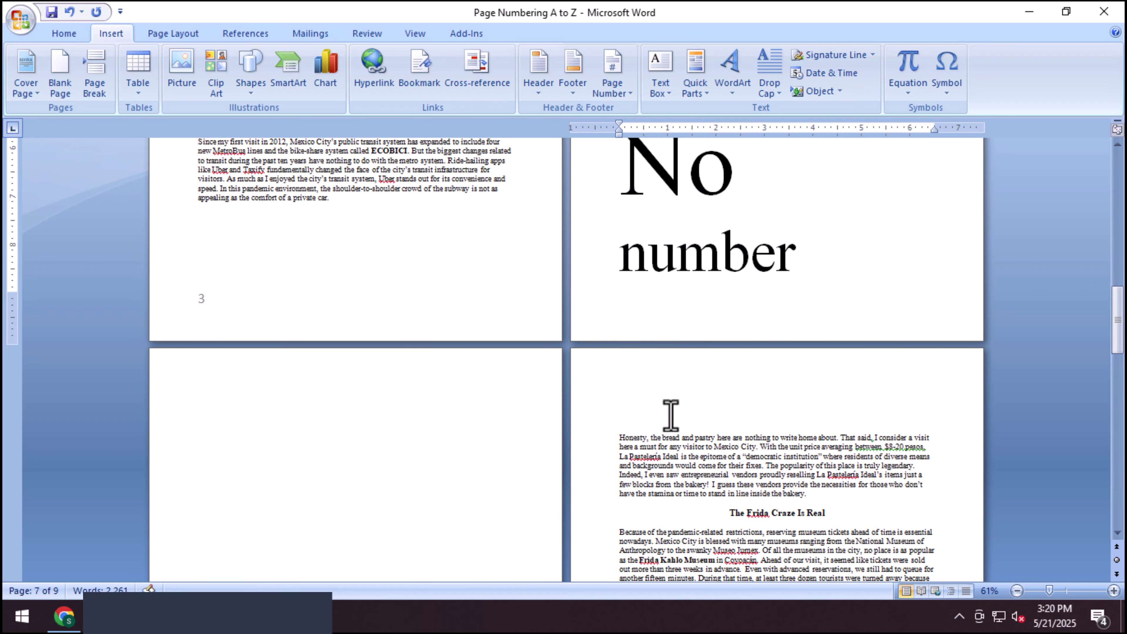
scroll(738, 394, up, 2)
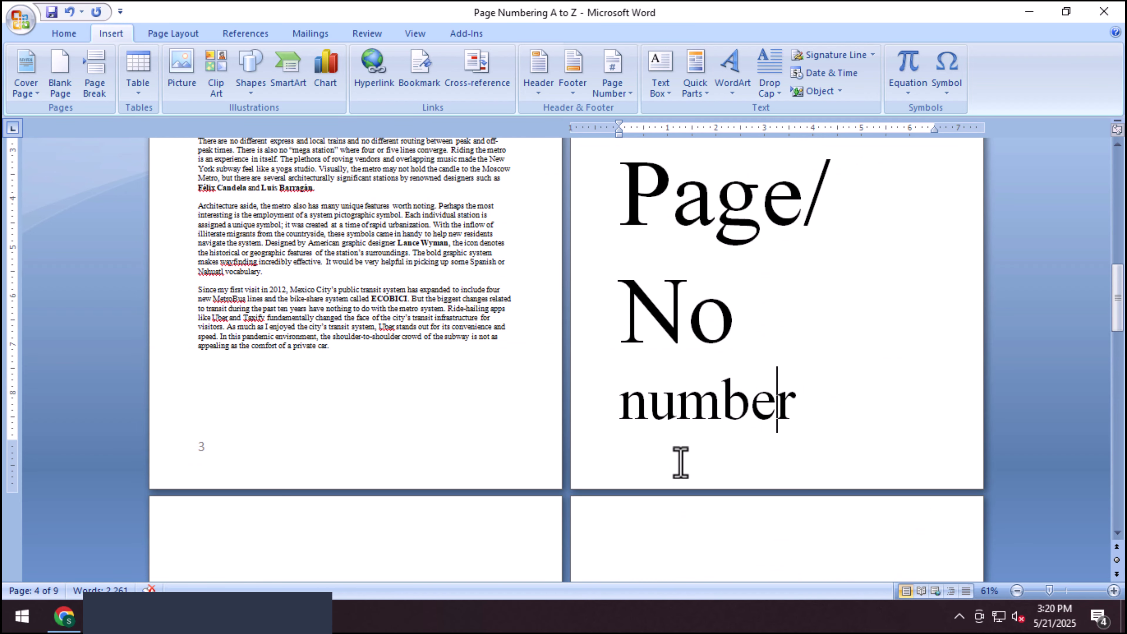
double_click(668, 463)
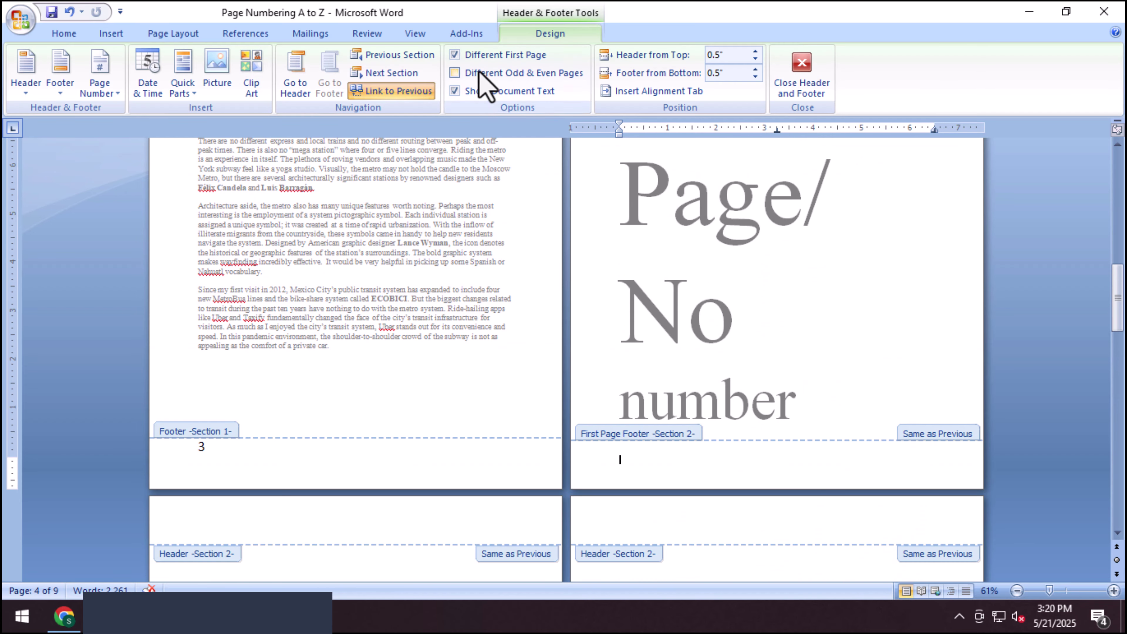
click(454, 55)
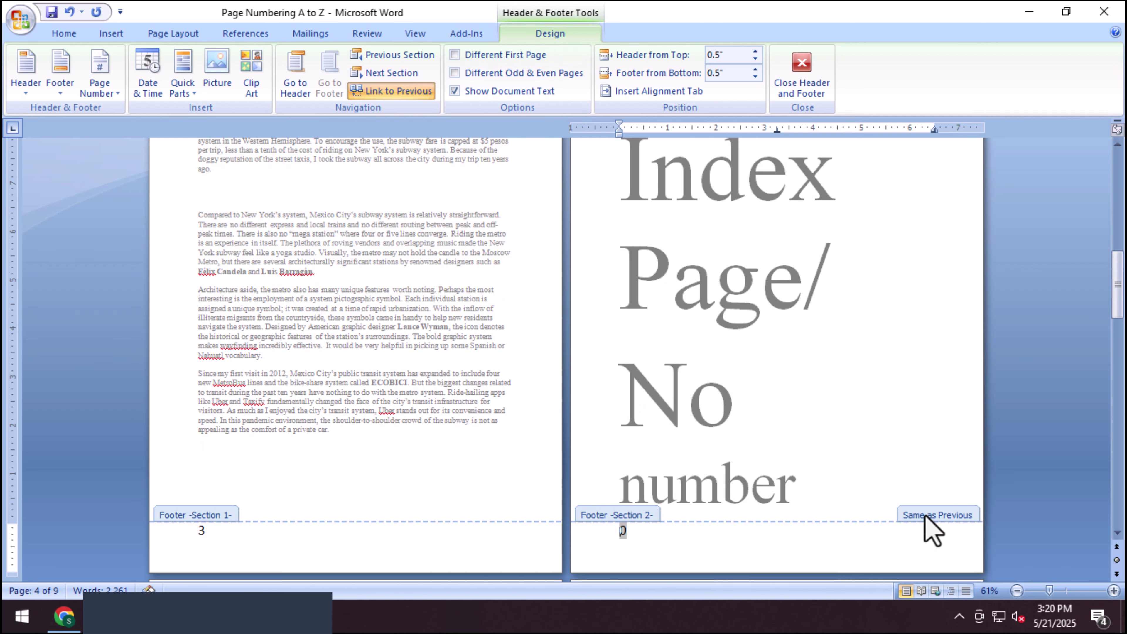
double_click(899, 459)
scroll(783, 471, down, 1)
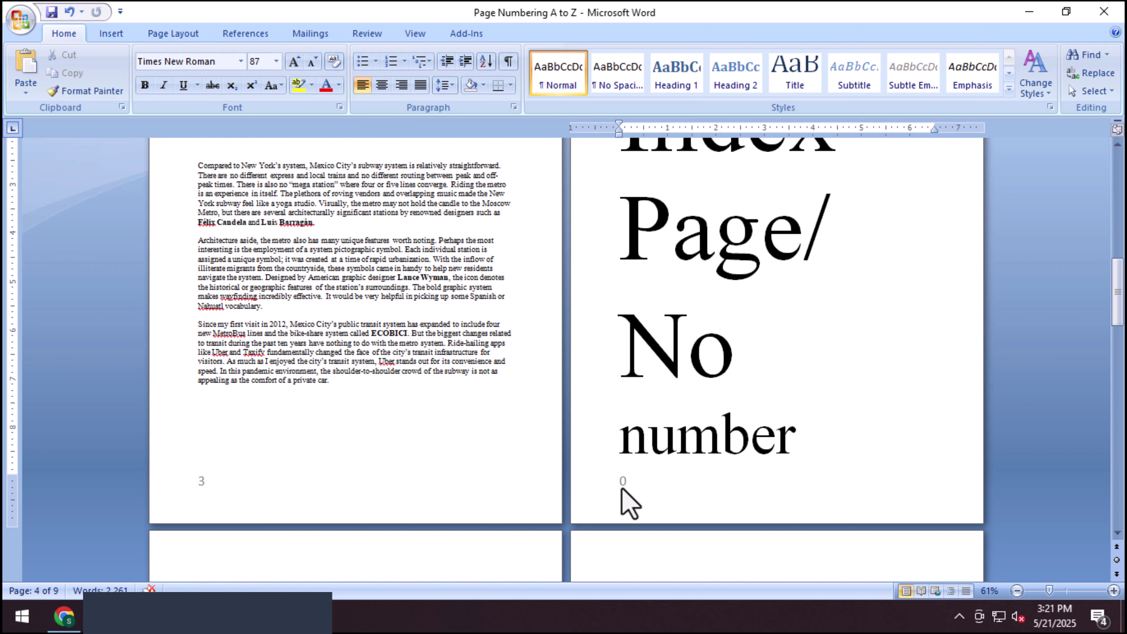
- Turn Different First Page back on in the section 2 footer and return to the body text
double_click(785, 494)
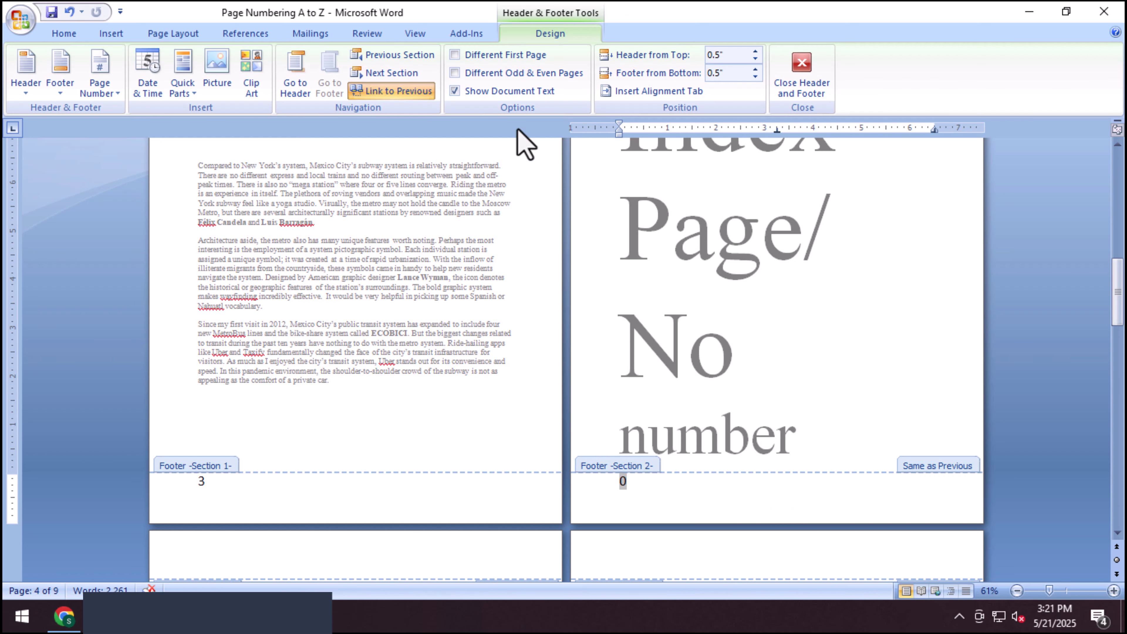
click(469, 56)
double_click(678, 481)
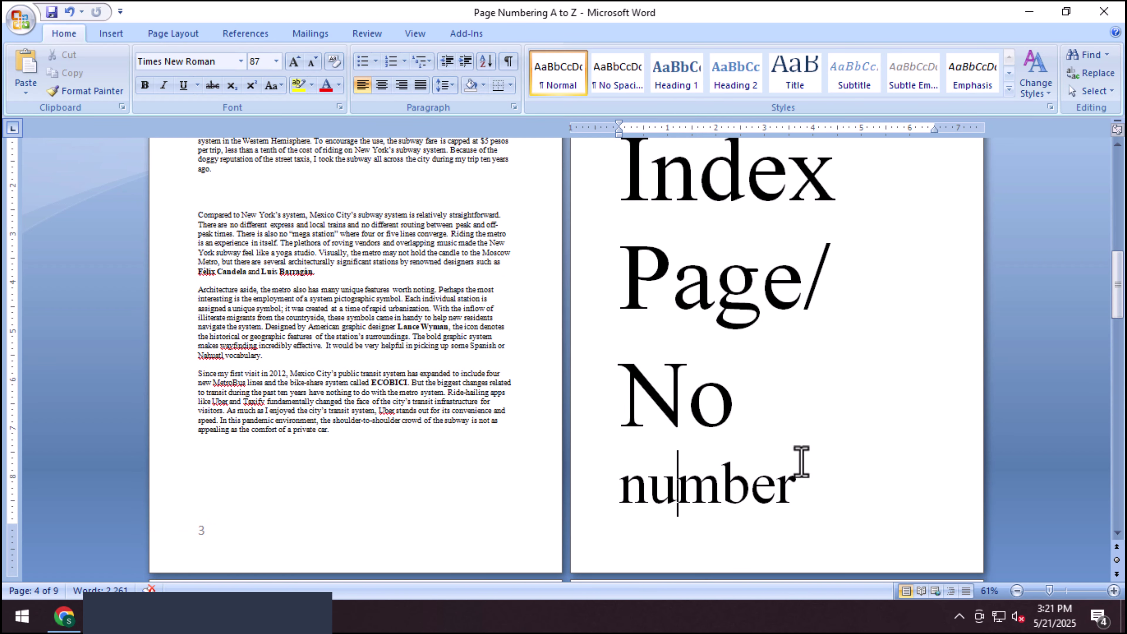
scroll(649, 537, down, 3)
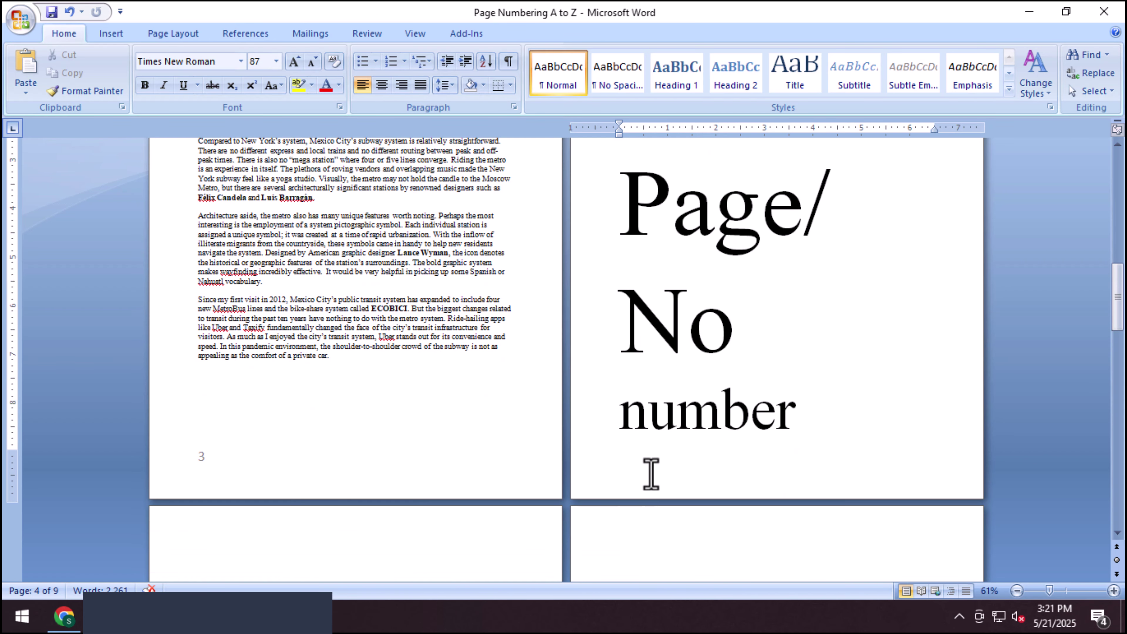